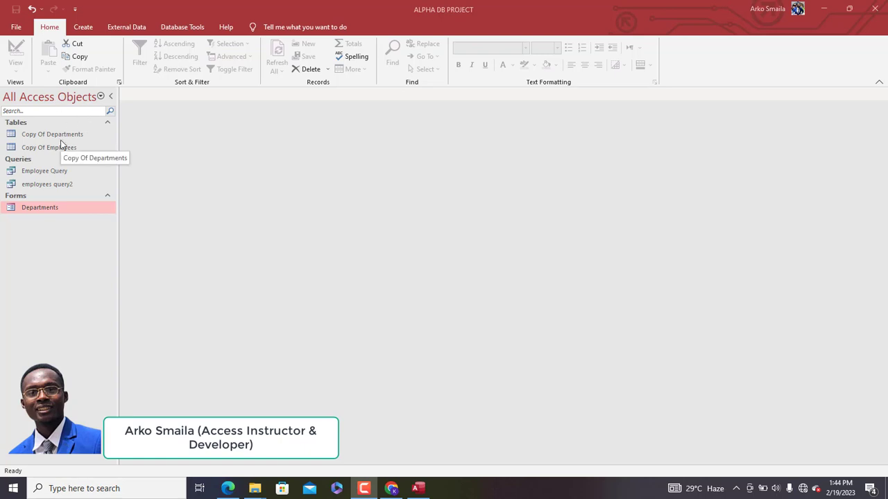
# Step: Open the Departments form, look up the INFORMATION TECHNOLOGY record with its search list, and close the form
pyautogui.doubleClick(39, 207)
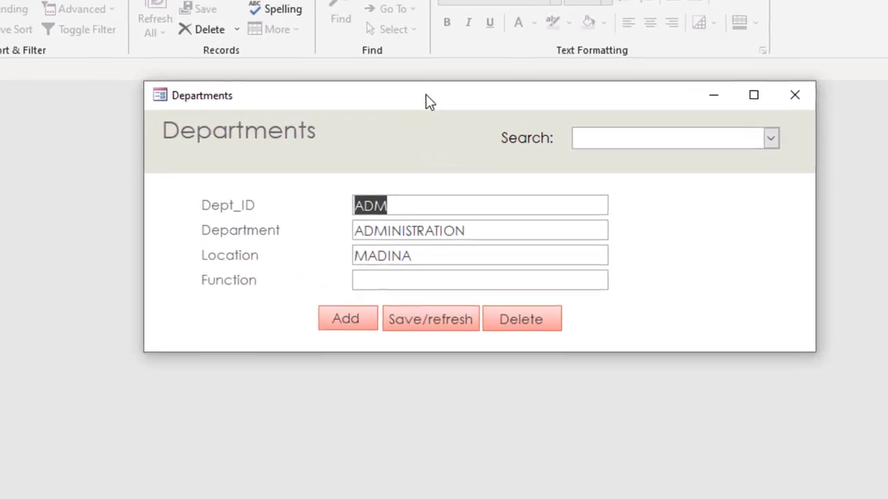
pyautogui.moveTo(426, 95); pyautogui.dragTo(408, 95)
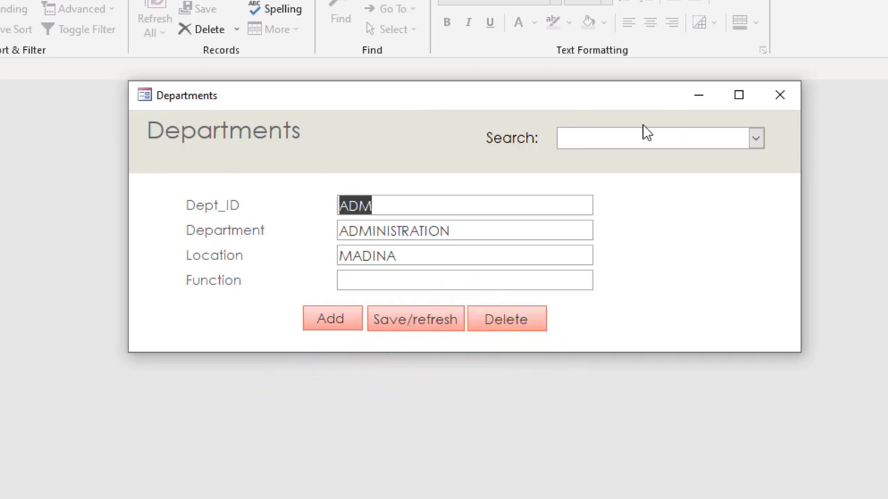
pyautogui.moveTo(606, 102); pyautogui.dragTo(629, 88)
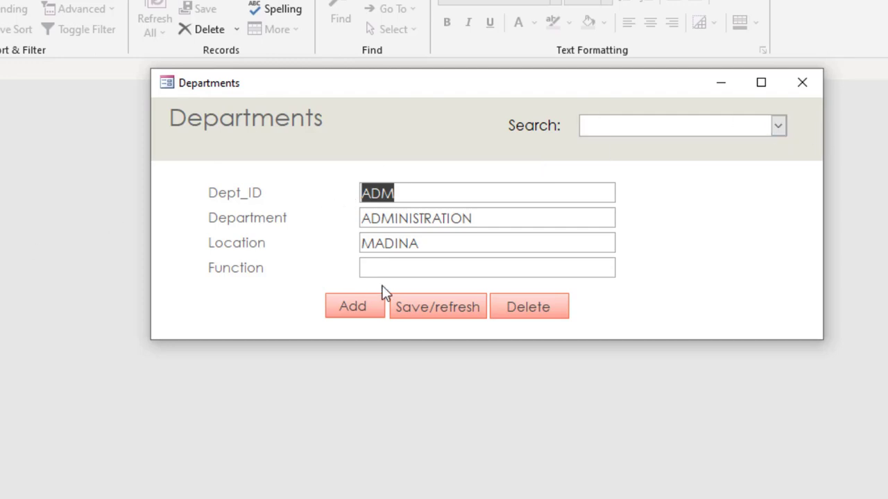
pyautogui.click(780, 128)
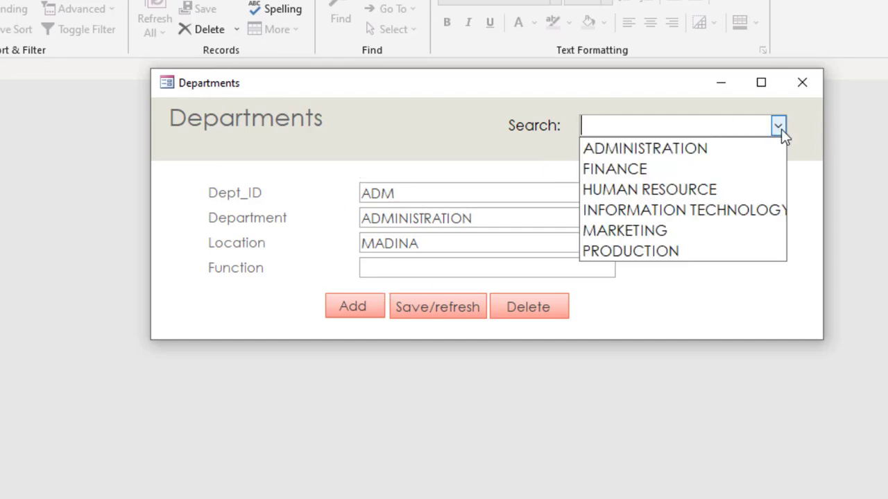
pyautogui.click(699, 212)
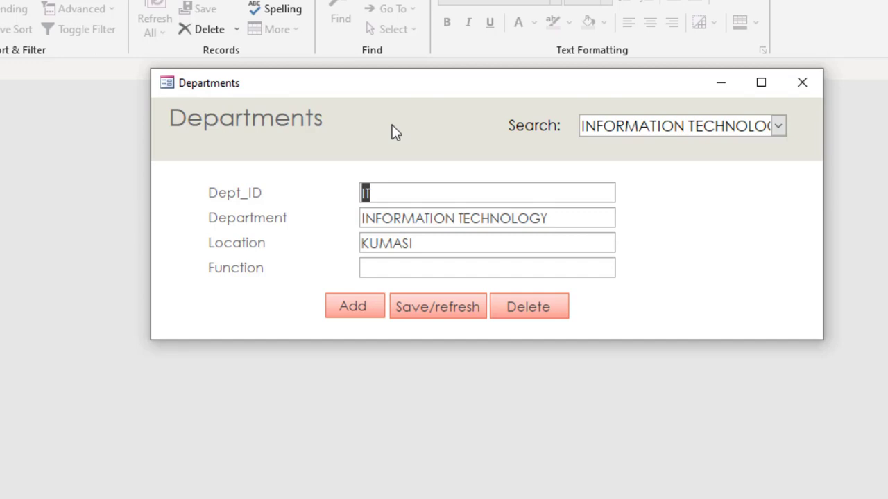
pyautogui.moveTo(424, 86); pyautogui.dragTo(432, 86)
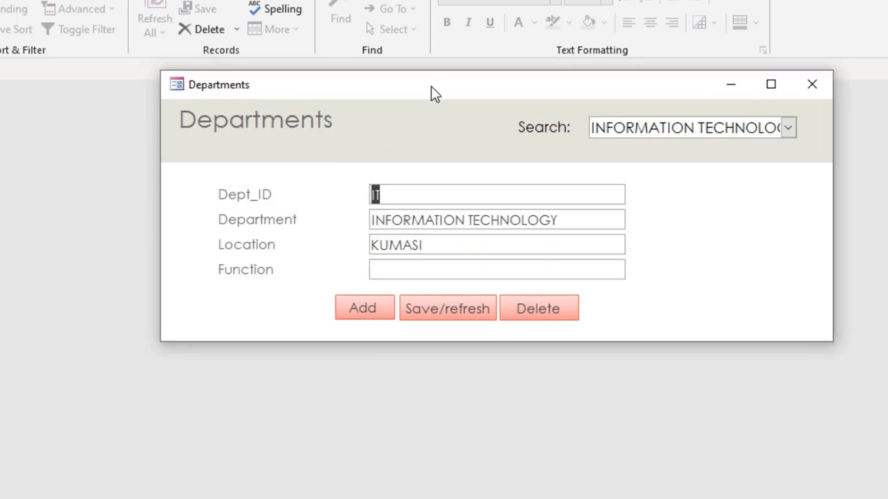
pyautogui.click(678, 109)
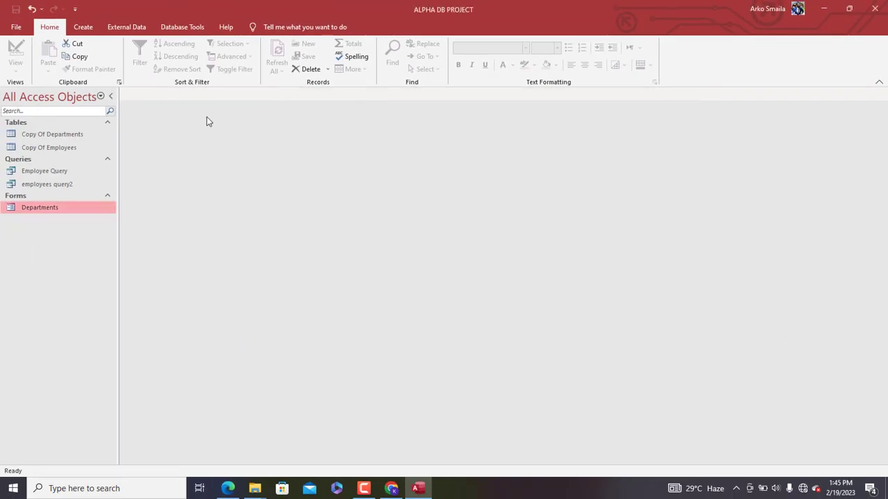
# Step: Review the records in the Copy Of Departments and Copy Of Employees tables, and close both tables
pyautogui.doubleClick(75, 138)
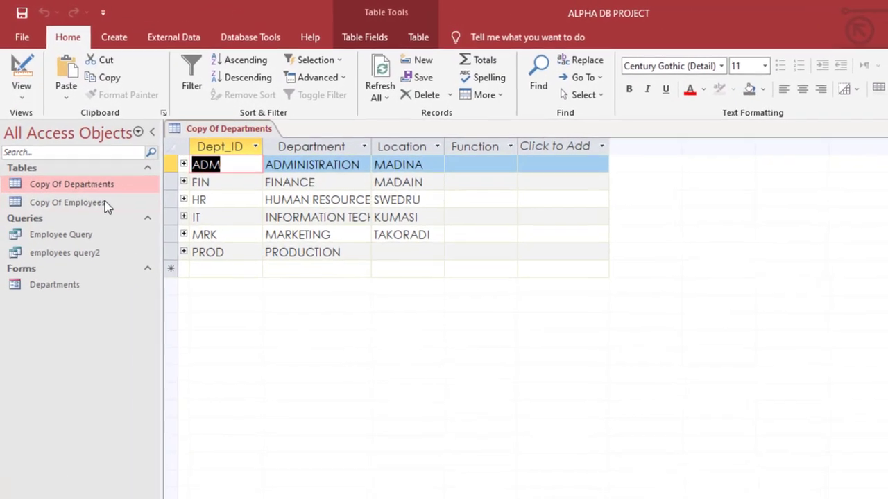
pyautogui.doubleClick(87, 166)
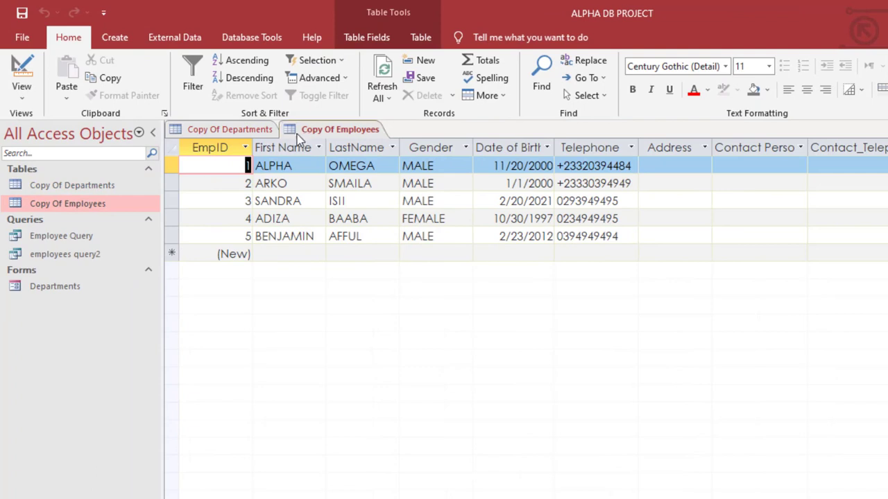
pyautogui.click(216, 130)
pyautogui.rightClick(263, 135)
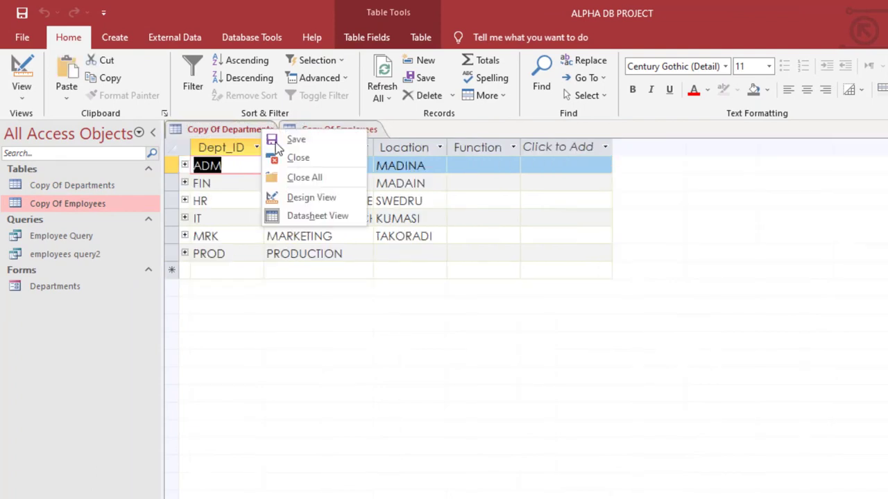
pyautogui.click(299, 176)
# Step: Examine the relationship between the Copy Of Departments and Copy Of Employees tables, and close the diagram without saving its layout
pyautogui.click(255, 40)
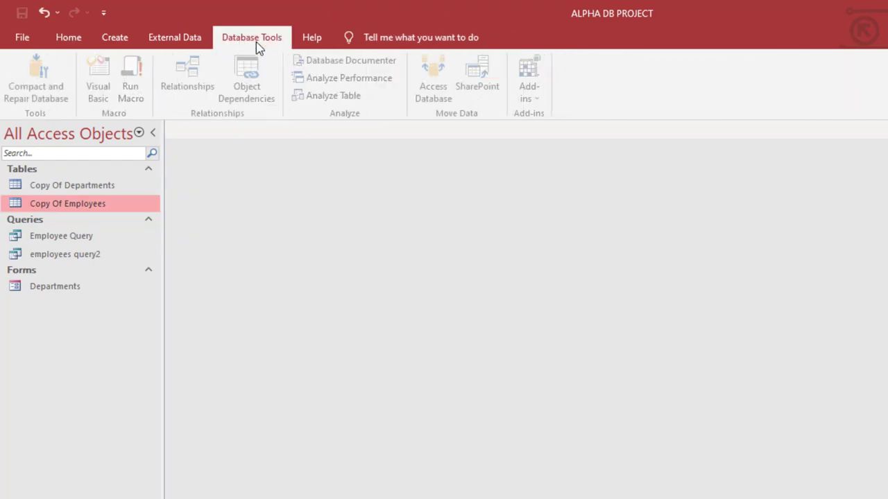
pyautogui.click(207, 77)
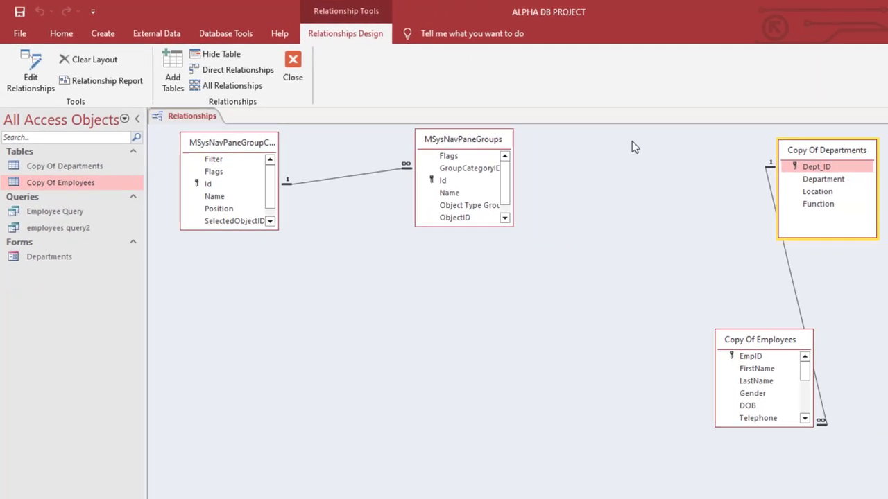
pyautogui.moveTo(676, 123); pyautogui.dragTo(735, 131)
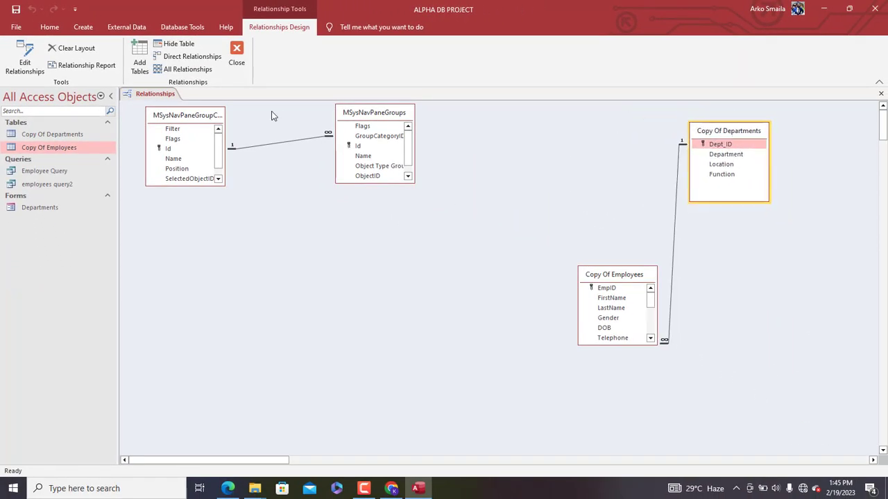
pyautogui.click(236, 56)
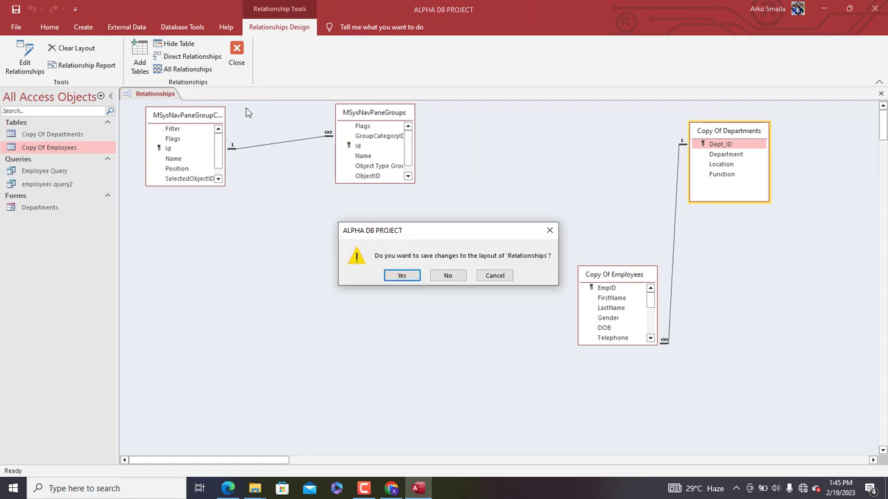
pyautogui.click(448, 276)
# Step: Create a new query in Design view
pyautogui.click(48, 171)
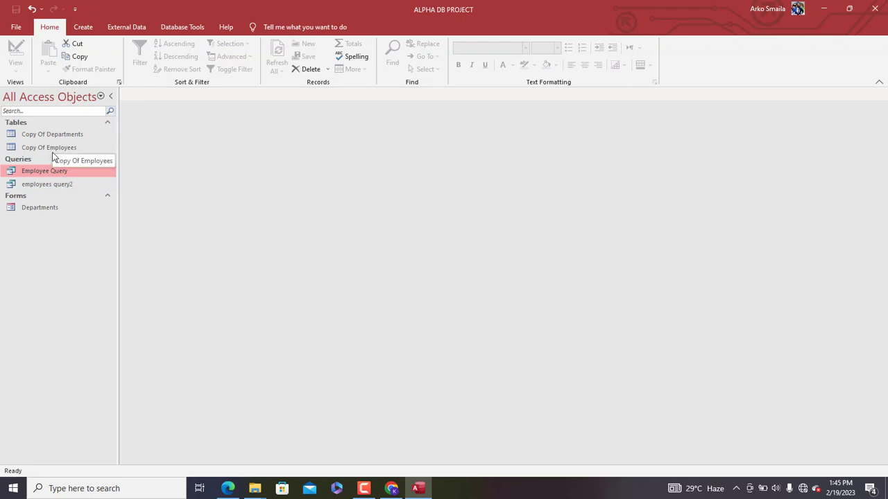
pyautogui.click(82, 28)
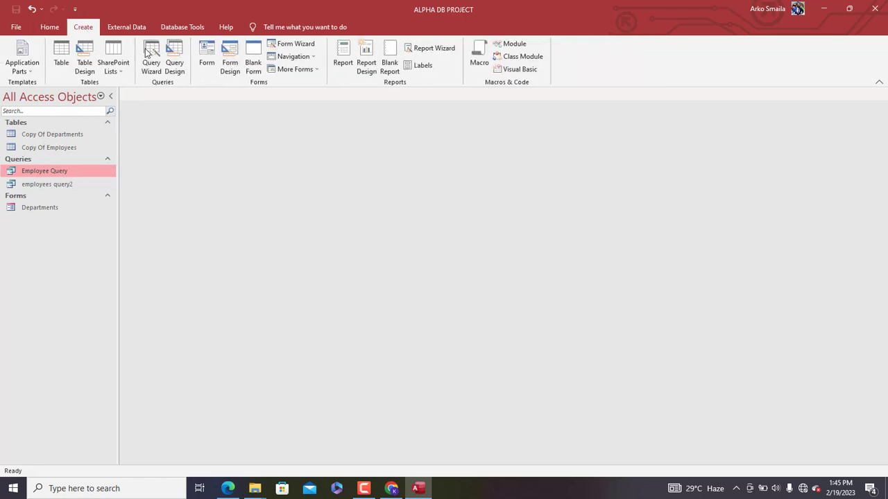
pyautogui.click(176, 61)
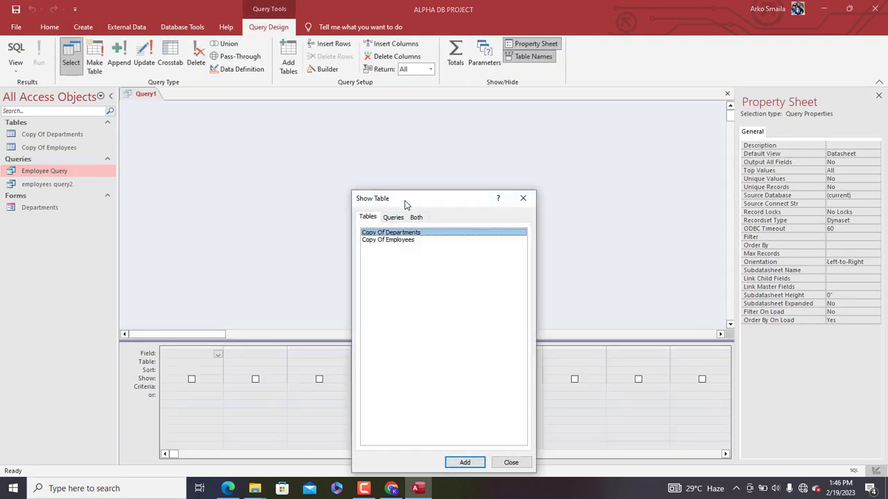
pyautogui.moveTo(406, 206); pyautogui.dragTo(397, 131)
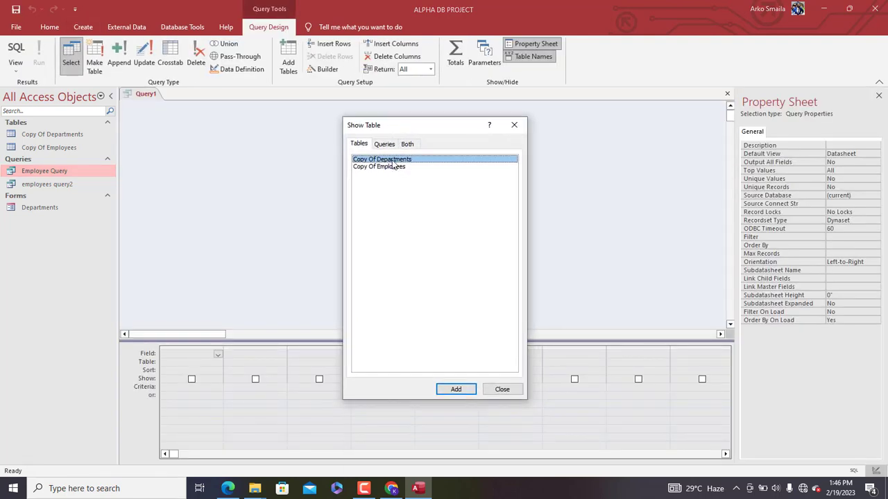
pyautogui.doubleClick(392, 161)
pyautogui.click(514, 125)
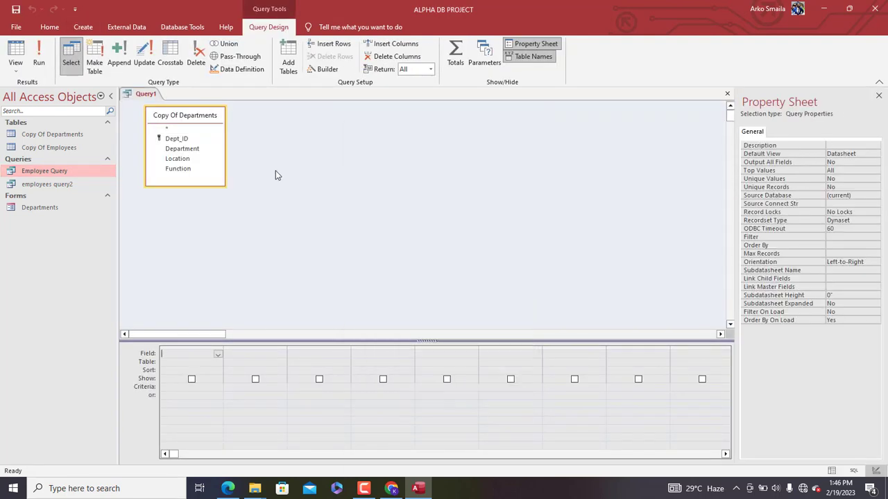
pyautogui.click(182, 117)
pyautogui.press('Delete')
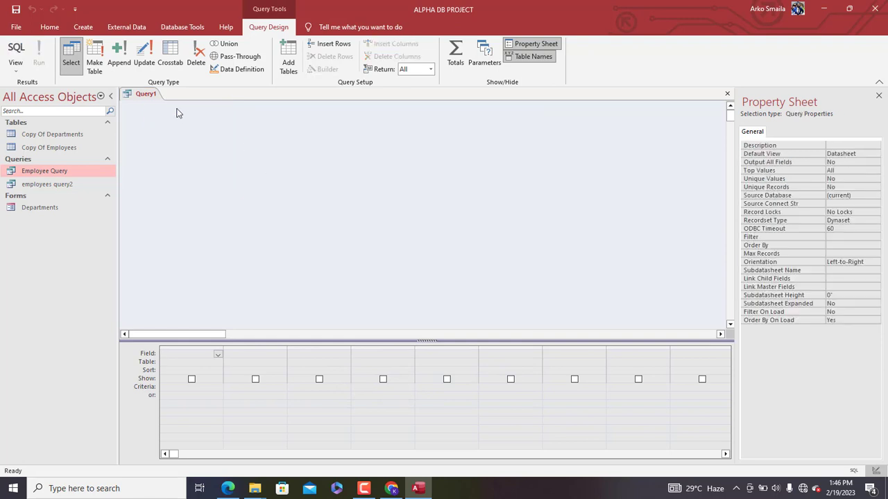
# Step: Add the Copy Of Employees table to the query and enlarge its field list to show more fields
pyautogui.click(289, 59)
pyautogui.doubleClick(402, 240)
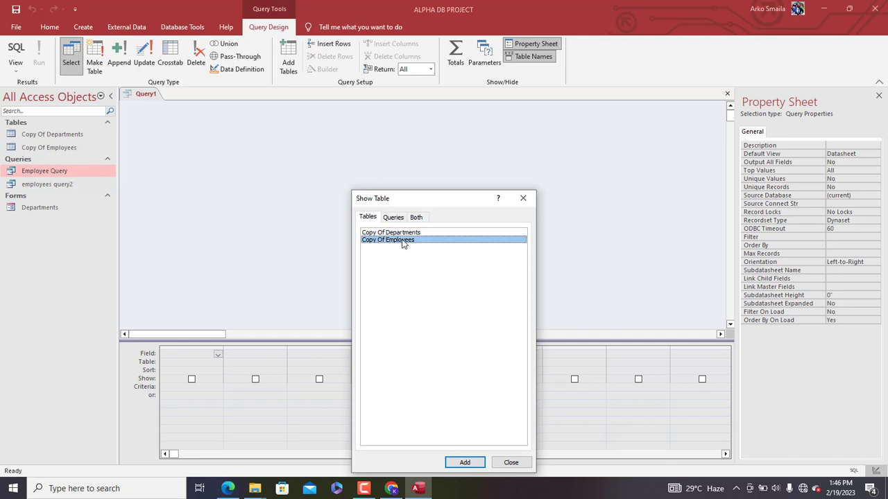
pyautogui.click(523, 198)
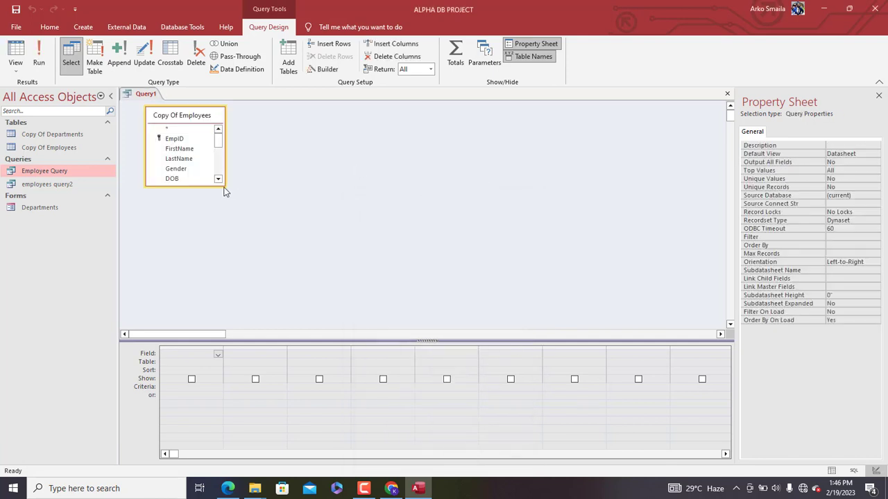
pyautogui.moveTo(224, 186); pyautogui.dragTo(266, 275)
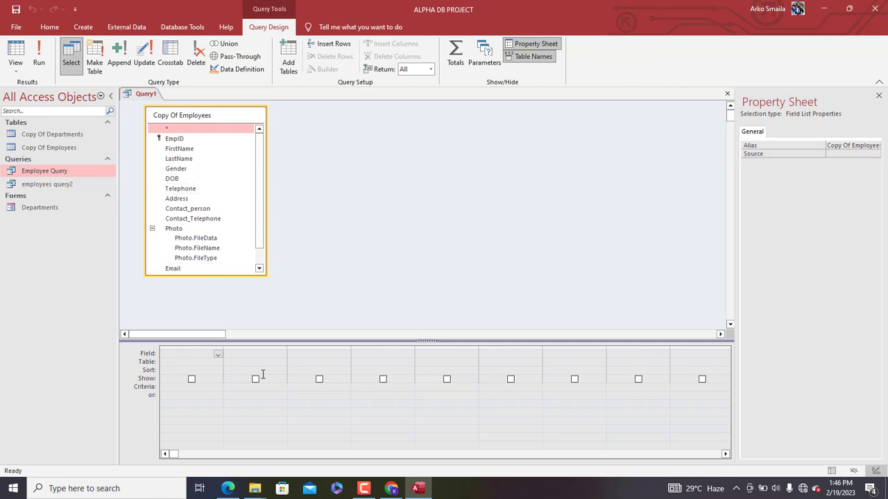
# Step: Add the EmpID, FirstName, LastName, Telephone, Email and Department fields from Copy Of Employees to the query grid
pyautogui.doubleClick(183, 140)
pyautogui.doubleClick(184, 149)
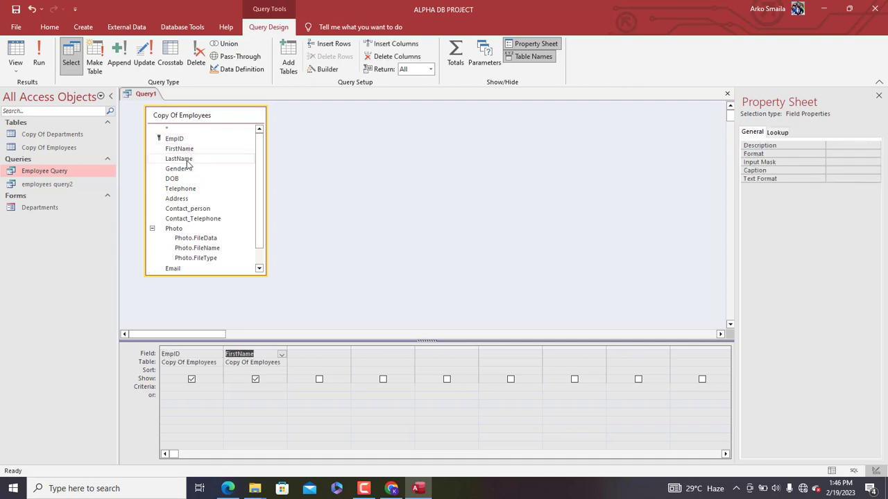
pyautogui.doubleClick(185, 159)
pyautogui.click(185, 170)
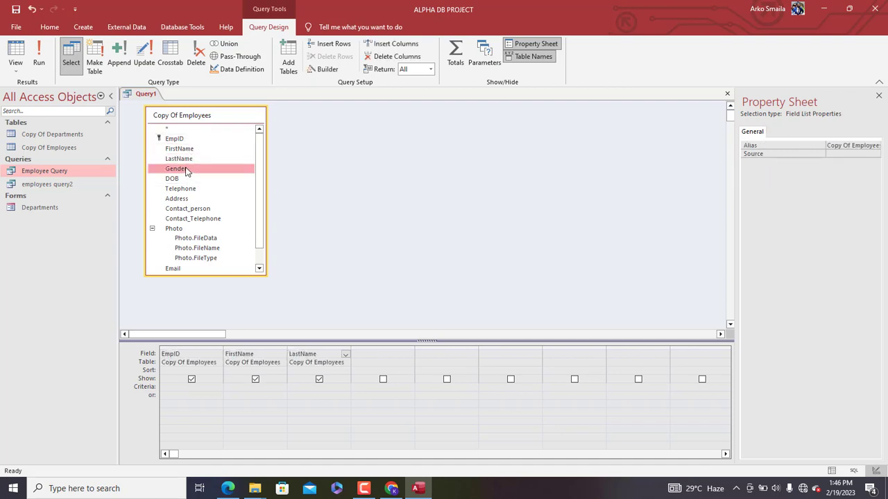
pyautogui.doubleClick(186, 189)
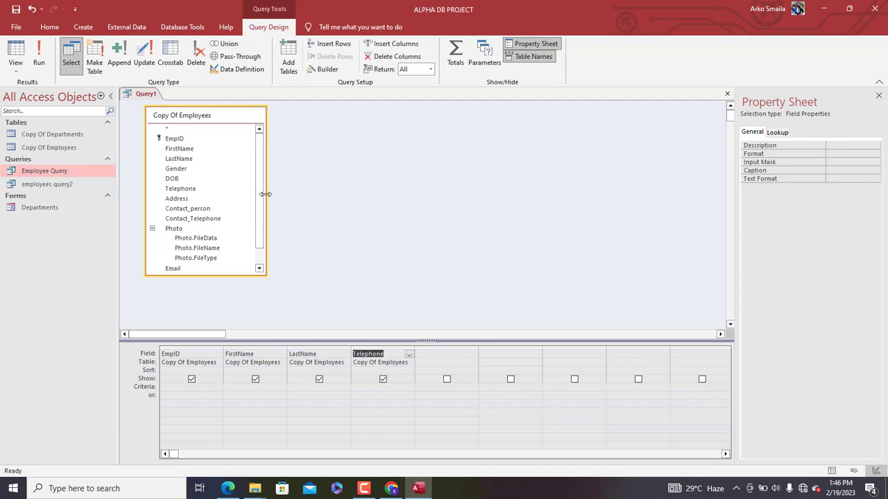
pyautogui.moveTo(261, 194); pyautogui.dragTo(262, 217)
pyautogui.doubleClick(174, 251)
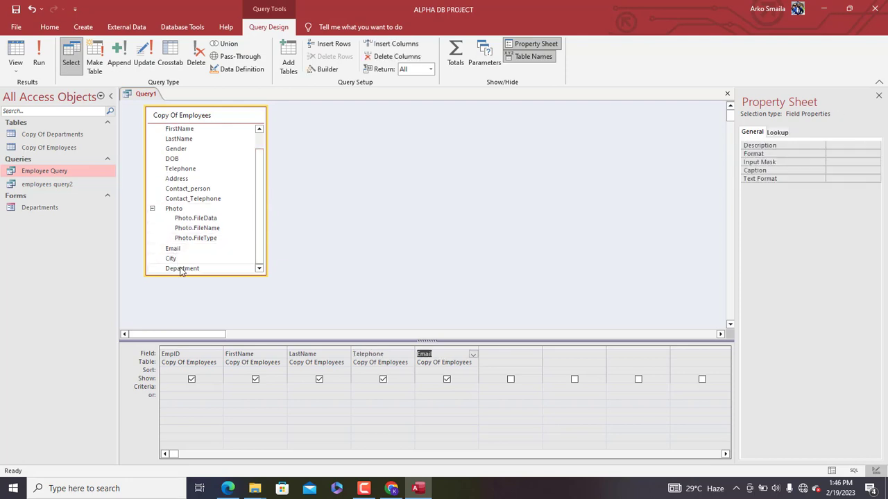
pyautogui.doubleClick(182, 269)
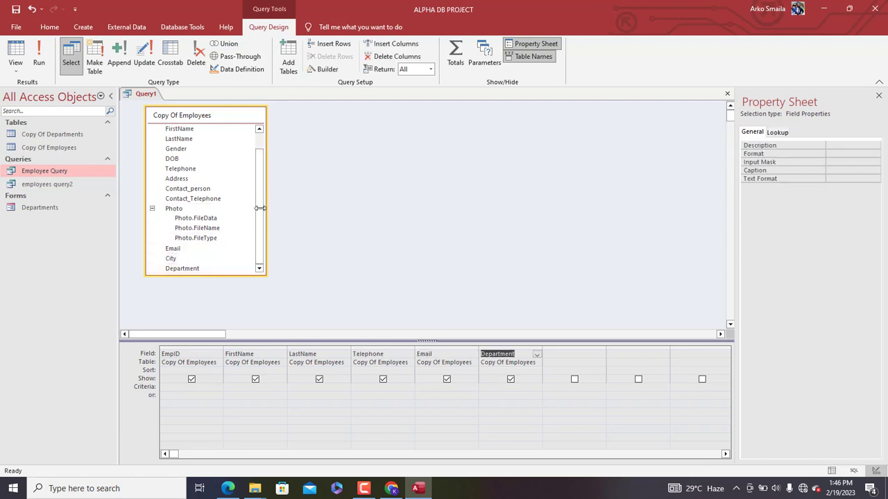
pyautogui.moveTo(261, 215); pyautogui.dragTo(280, 255)
# Step: Add the Copy Of Departments table to the query and include its Dept_ID field in the grid
pyautogui.click(290, 66)
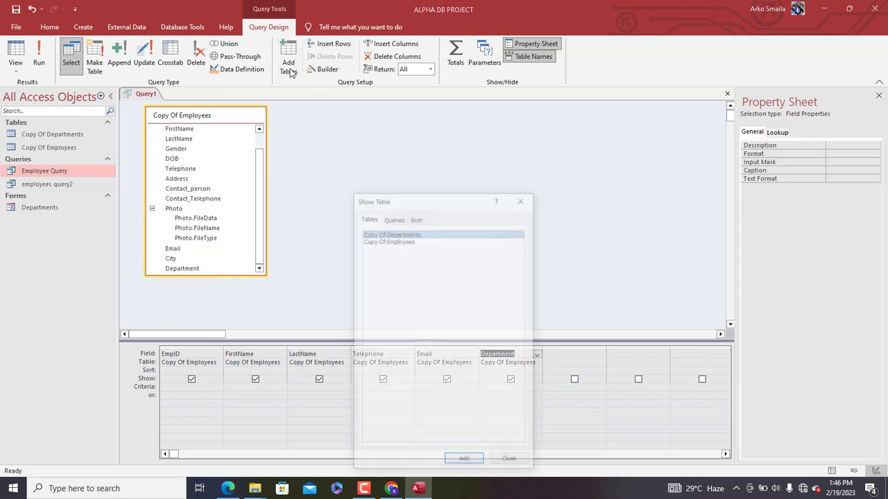
pyautogui.doubleClick(390, 236)
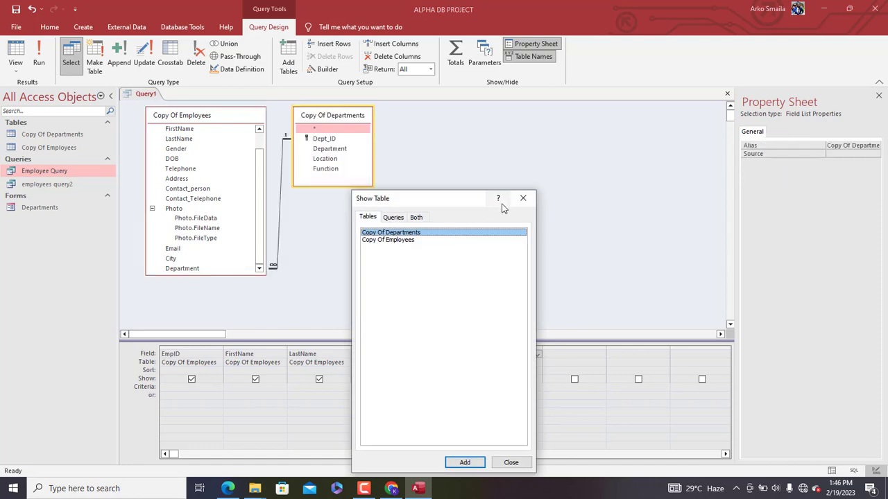
pyautogui.click(523, 198)
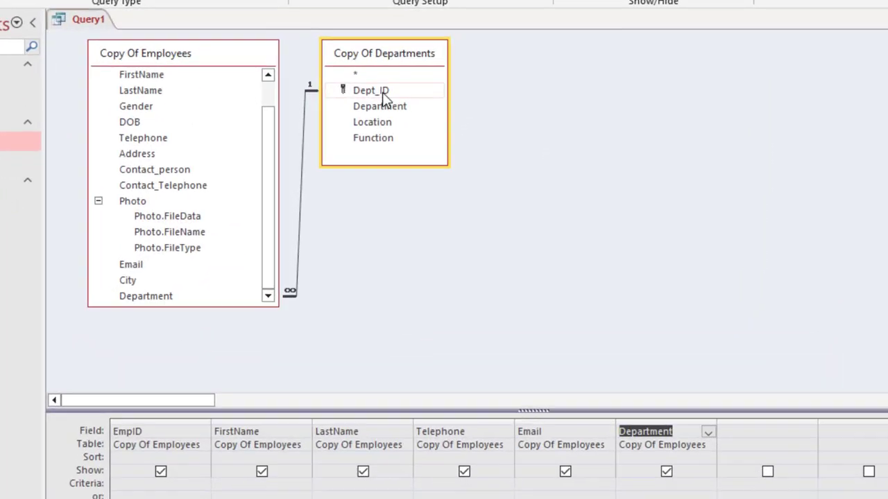
pyautogui.doubleClick(329, 138)
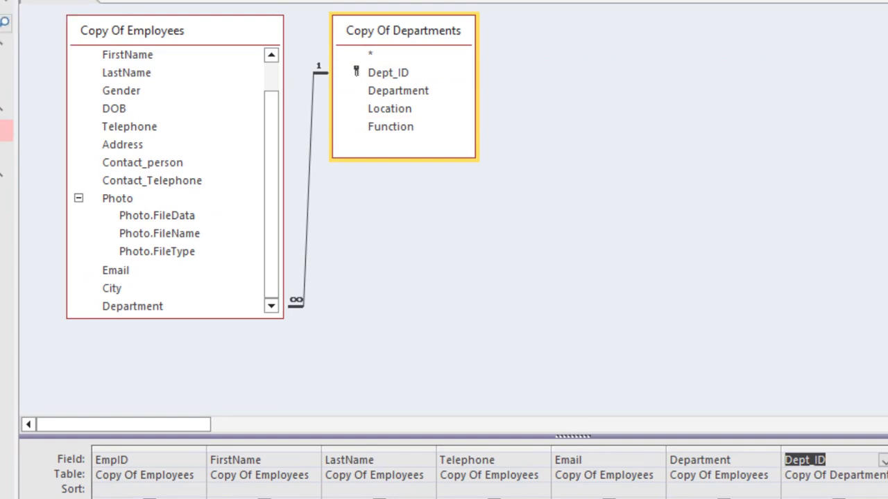
# Step: Run the query and save it as Employees_department_data
pyautogui.click(13, 0)
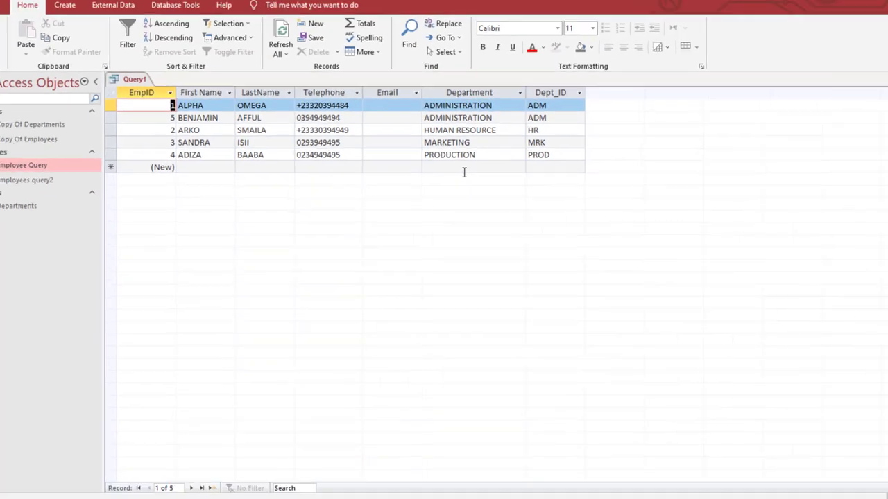
pyautogui.rightClick(145, 93)
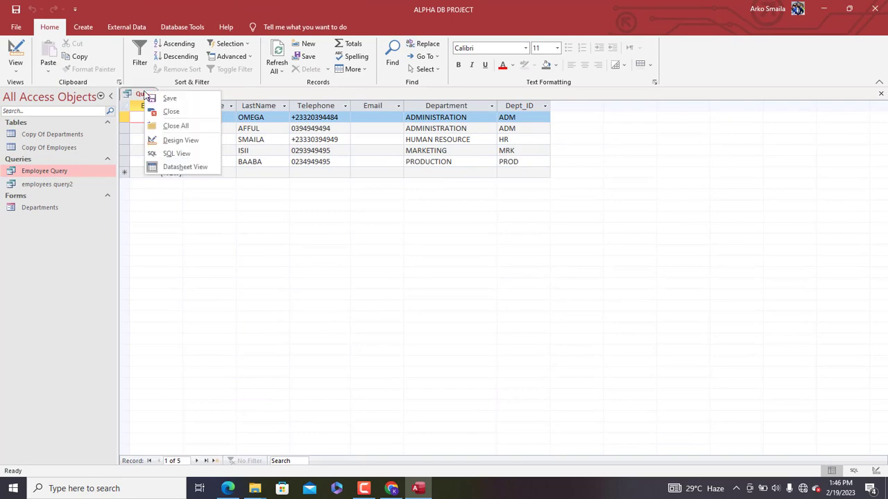
pyautogui.click(164, 97)
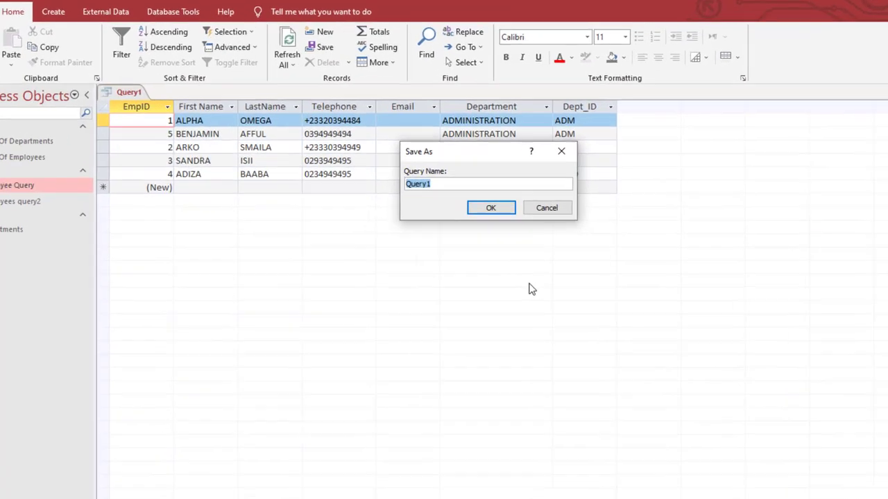
pyautogui.write('Emplo')
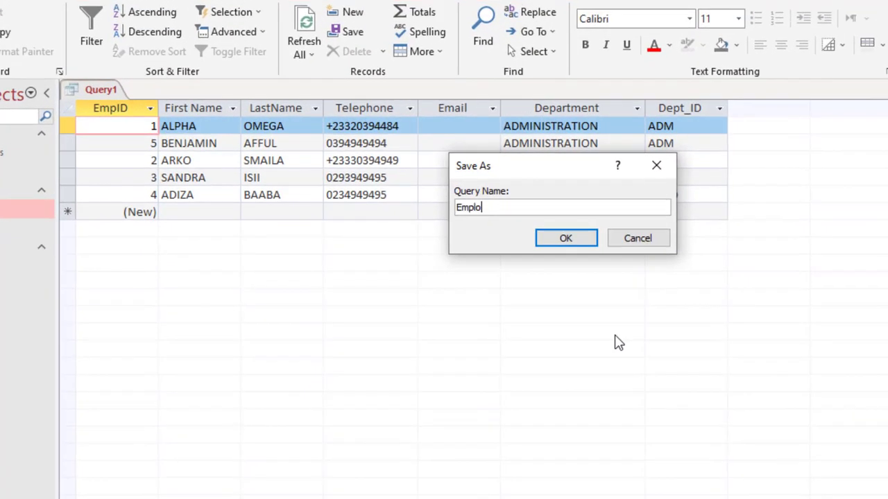
pyautogui.write('yees_department-da')
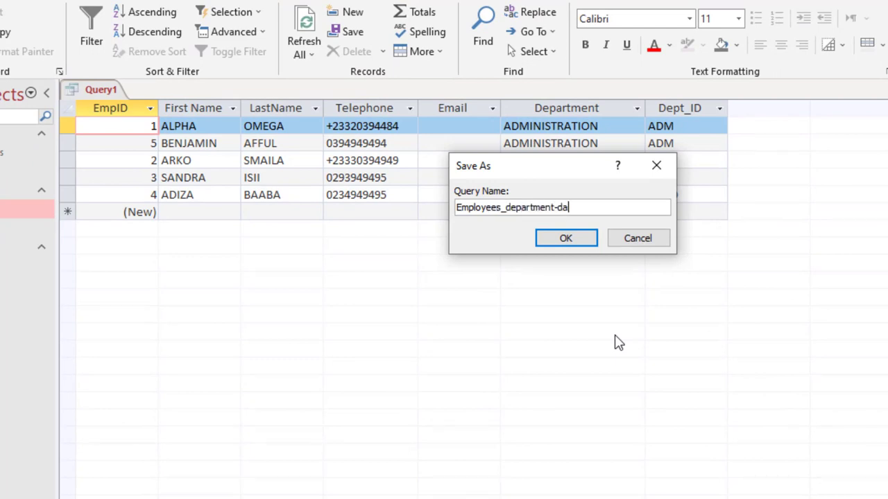
pyautogui.press('BackSpace')
pyautogui.press('BackSpace')
pyautogui.write('_data')
pyautogui.press('Return')
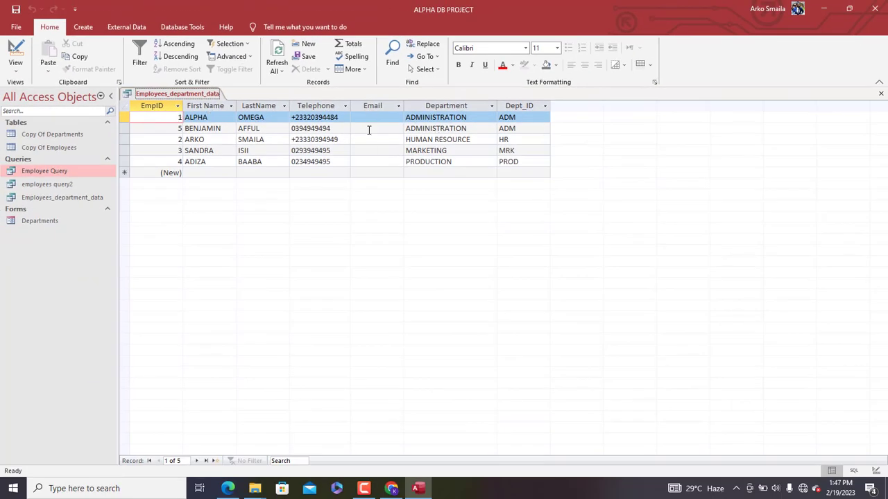
# Step: Start a Form Wizard form with all fields of the Employees_department_data query, viewed by Copy Of Employees, in a Tabular layout
pyautogui.click(92, 28)
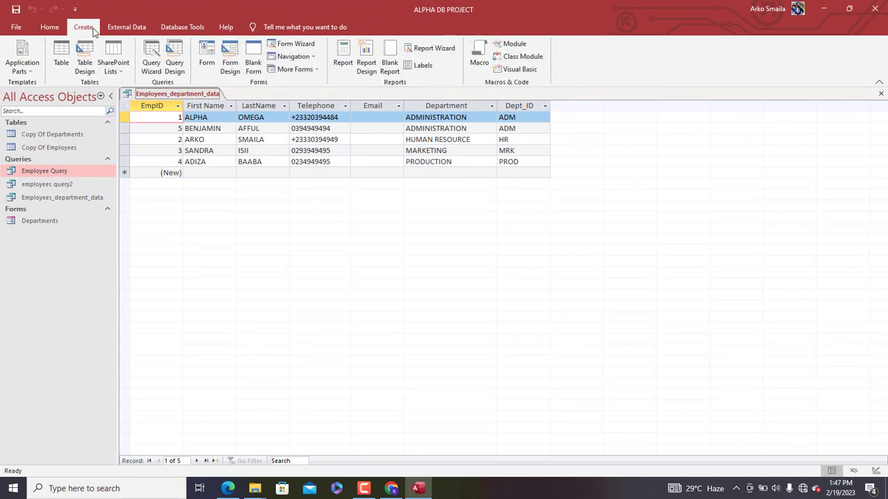
pyautogui.click(297, 46)
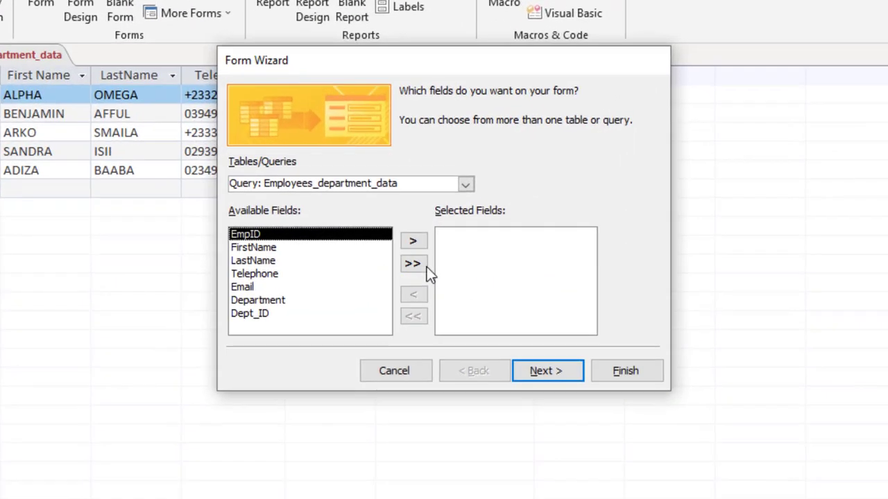
pyautogui.click(413, 264)
pyautogui.click(545, 364)
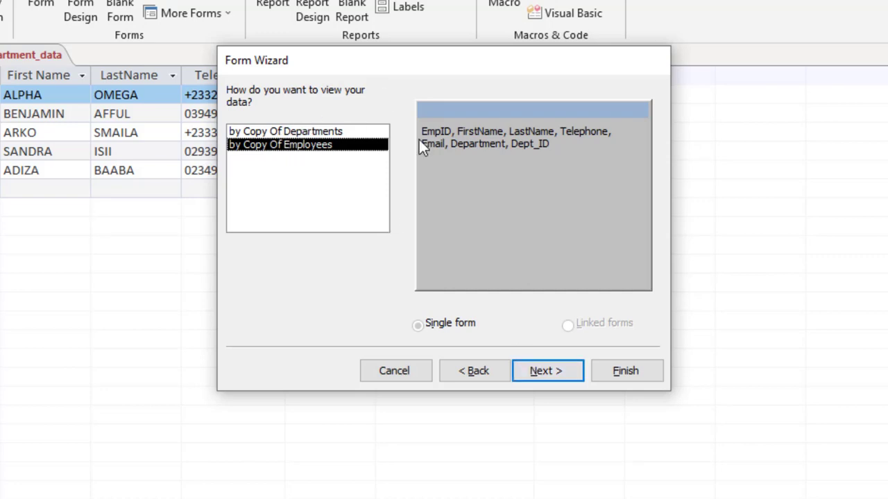
pyautogui.click(549, 372)
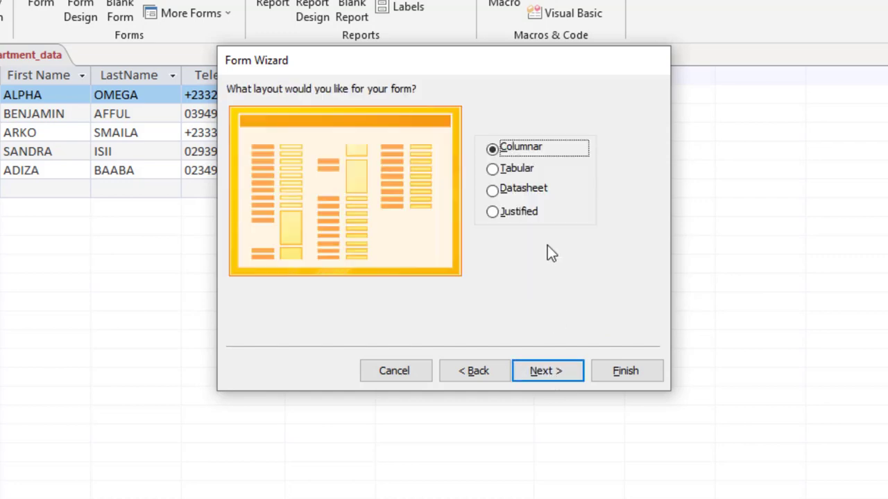
pyautogui.click(505, 171)
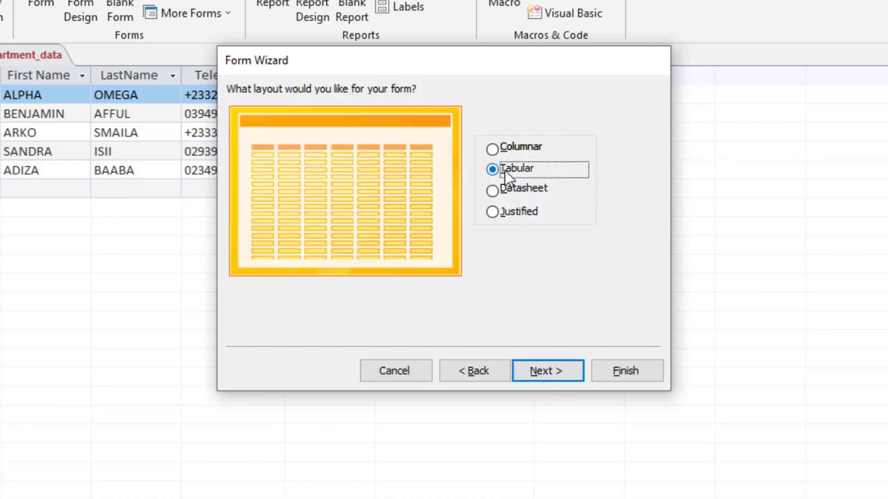
pyautogui.click(548, 370)
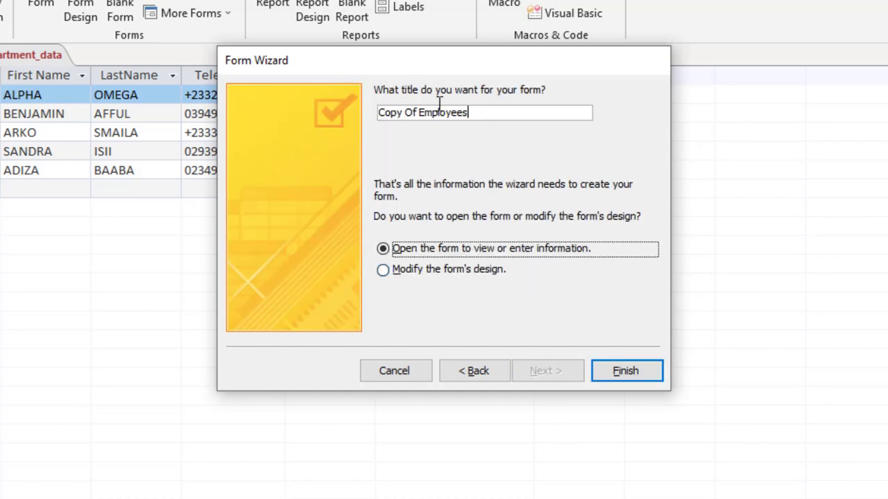
# Step: Title the form employees_list and finish the wizard with the option to modify the form's design
pyautogui.moveTo(469, 112); pyautogui.dragTo(317, 94)
pyautogui.write('emplo')
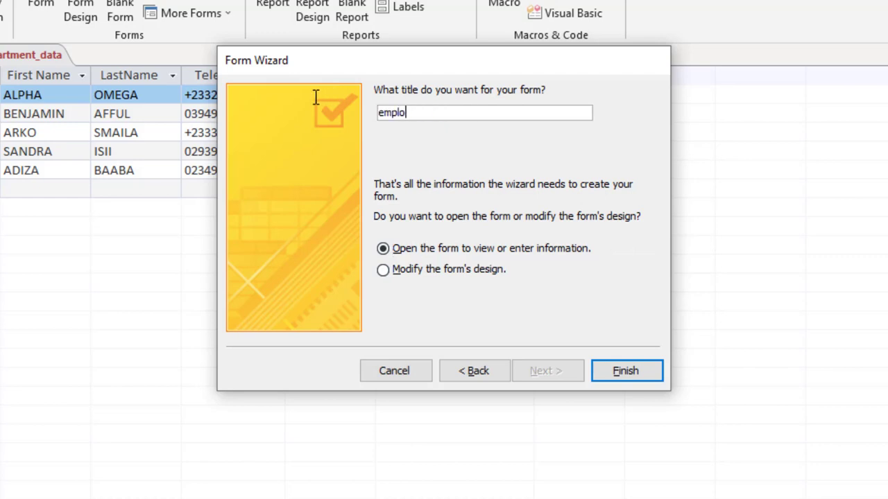
pyautogui.write('yees_list')
pyautogui.click(469, 270)
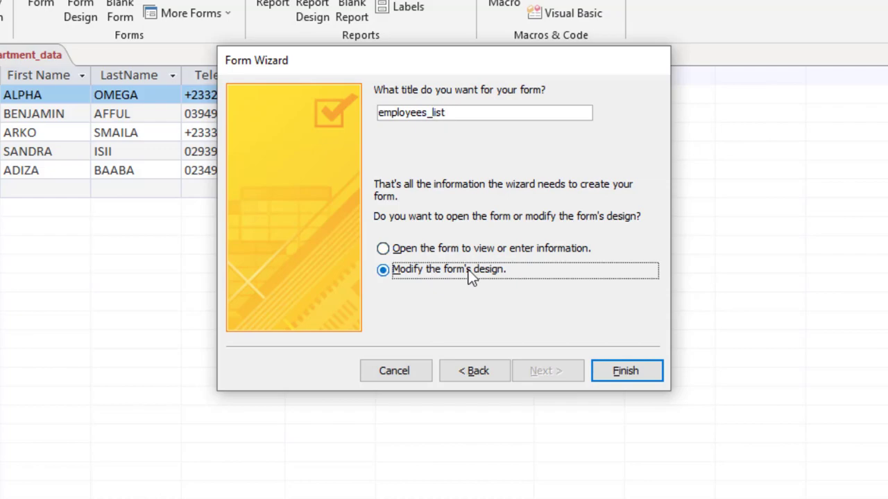
pyautogui.click(627, 371)
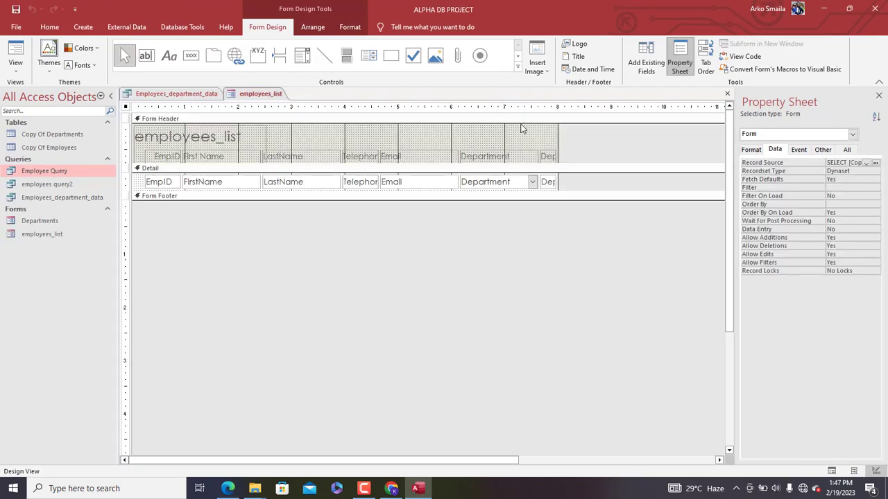
# Step: Widen the form to about 10.75 inches and shift the Dept_ID and Department columns rightward, enlarging both
pyautogui.moveTo(558, 134); pyautogui.dragTo(704, 132)
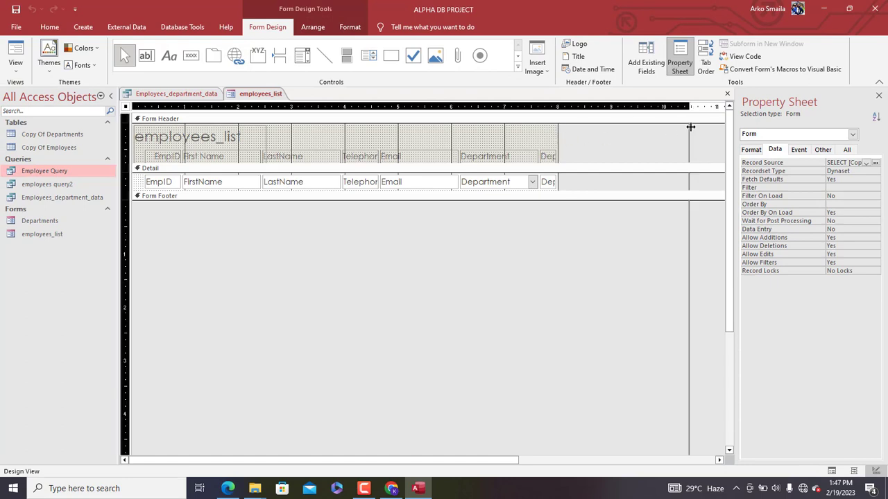
pyautogui.moveTo(551, 139); pyautogui.dragTo(661, 182)
pyautogui.click(531, 184)
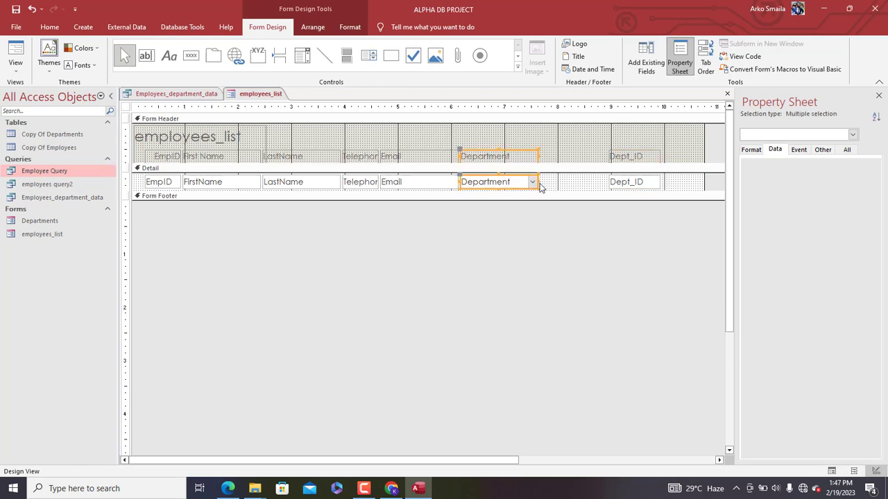
pyautogui.moveTo(556, 183); pyautogui.dragTo(478, 154)
pyautogui.click(579, 184)
pyautogui.click(466, 147)
# Step: Move the Email label and field rightward and widen them to meet the Department column
pyautogui.click(455, 184)
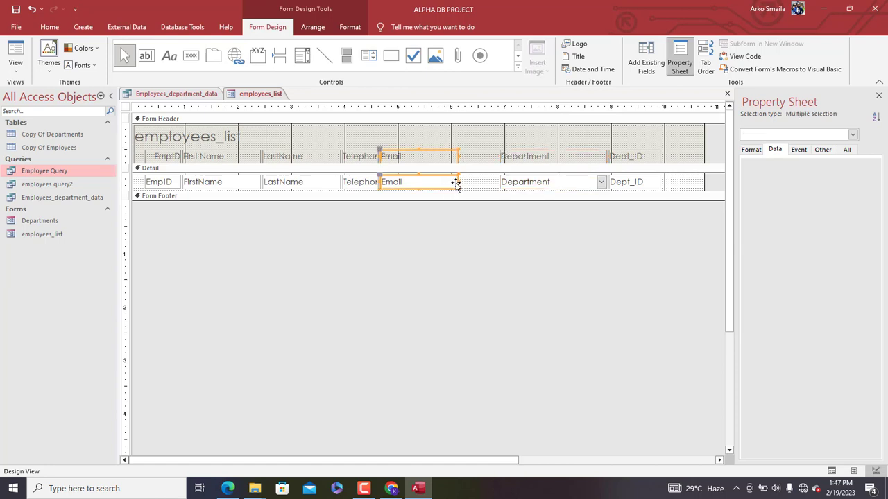
pyautogui.click(459, 182)
pyautogui.click(462, 183)
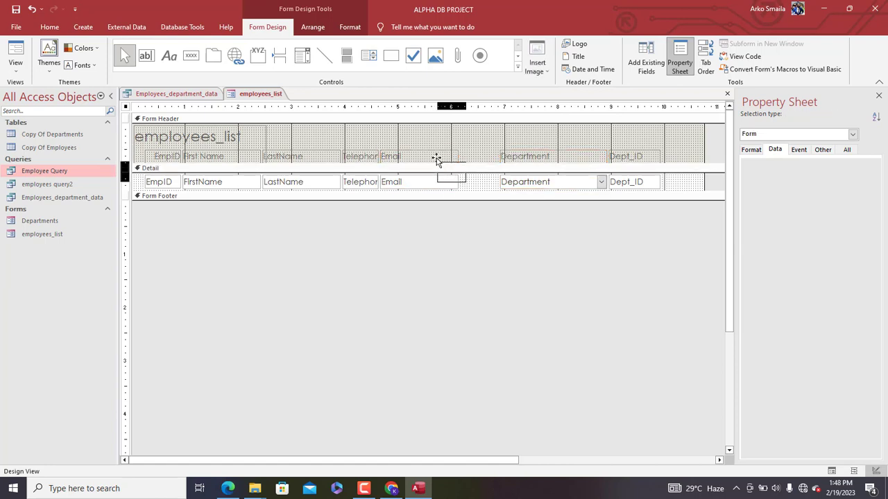
pyautogui.click(457, 152)
pyautogui.moveTo(458, 153); pyautogui.dragTo(479, 158)
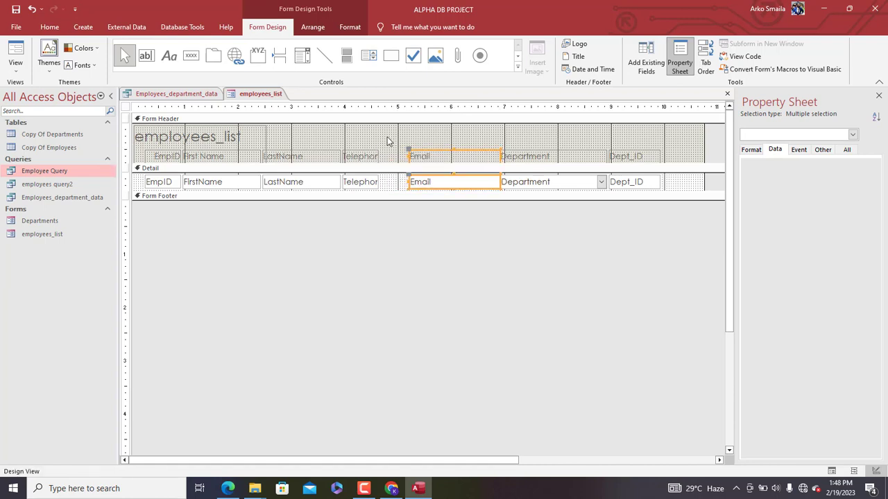
# Step: Widen the Telephone label and field to meet the Email column
pyautogui.click(367, 201)
pyautogui.click(365, 184)
pyautogui.moveTo(379, 181); pyautogui.dragTo(408, 181)
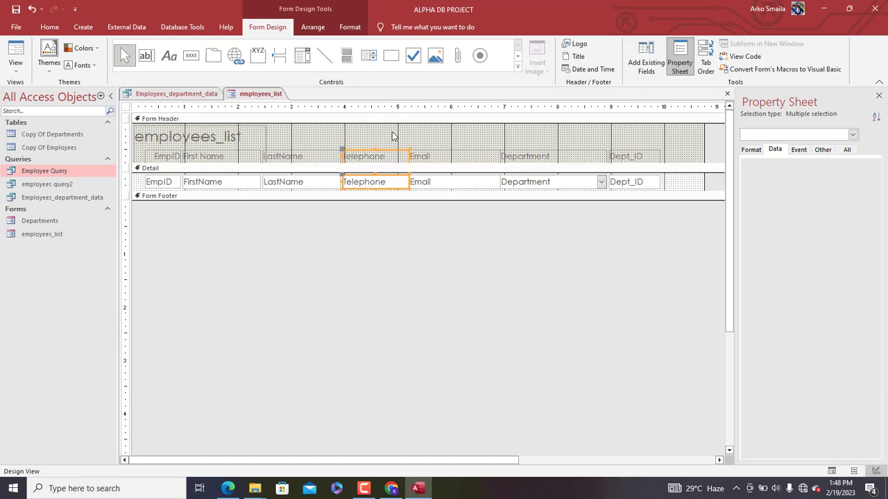
pyautogui.click(532, 135)
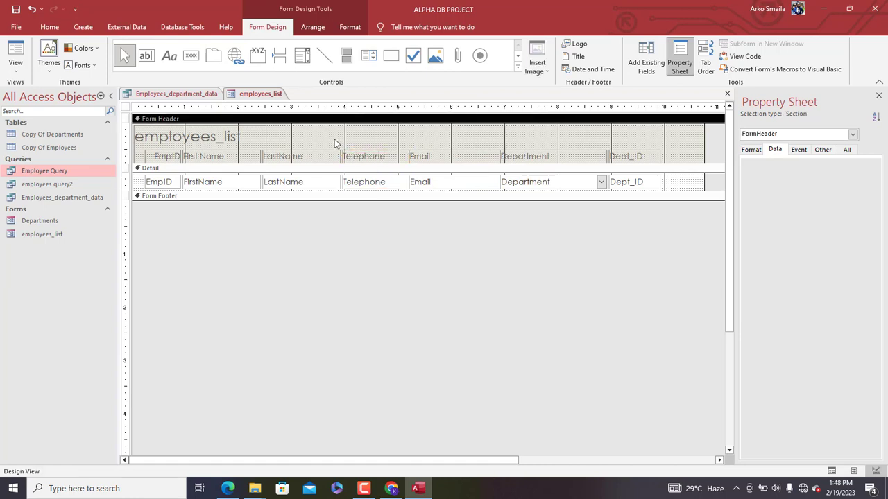
# Step: Change the form header title to Employees and shift it to line up with the EmpID field
pyautogui.click(249, 134)
pyautogui.doubleClick(229, 136)
pyautogui.write('E')
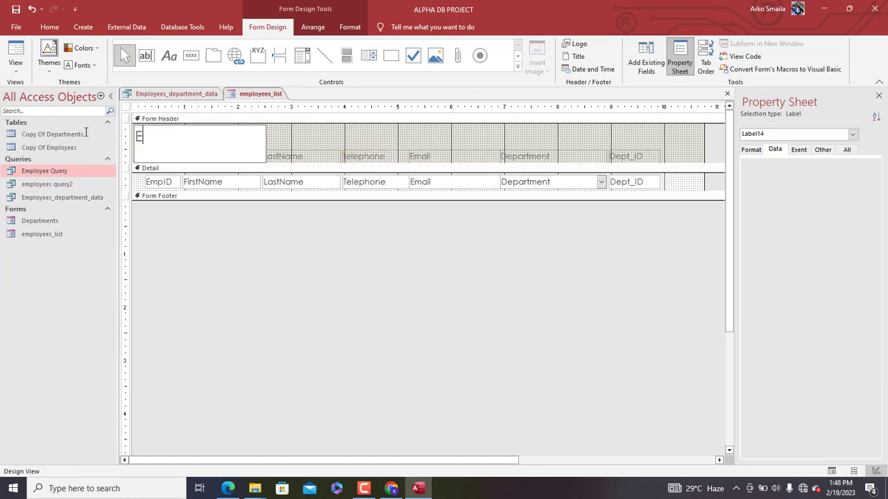
pyautogui.write('mployees')
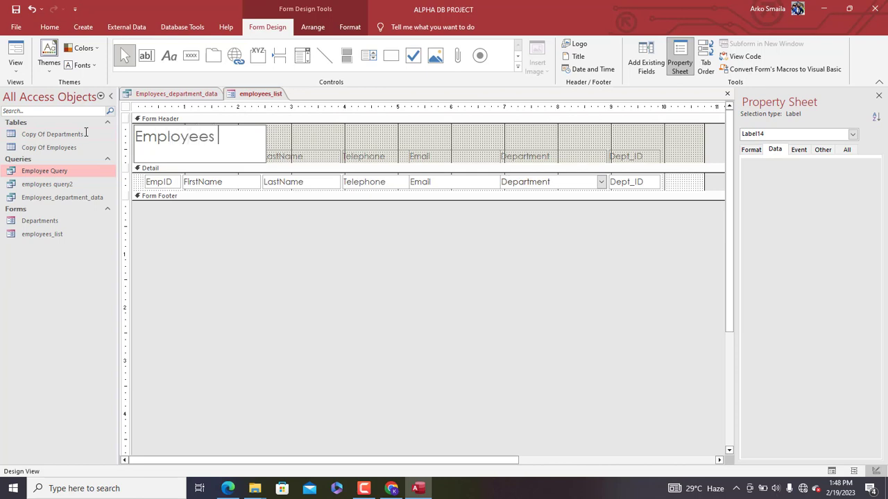
pyautogui.click(314, 132)
pyautogui.click(212, 135)
pyautogui.moveTo(212, 134); pyautogui.dragTo(223, 135)
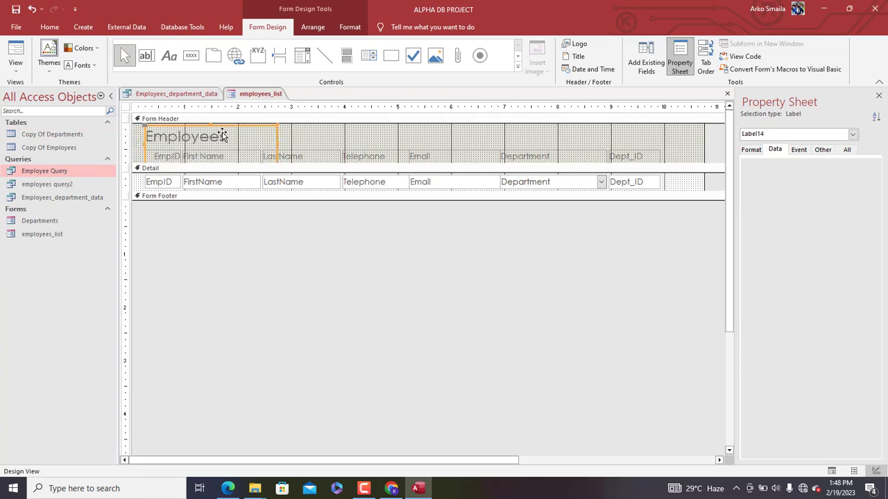
# Step: Display the employees_list form in Form View and select the blank new-record row
pyautogui.rightClick(267, 95)
pyautogui.click(300, 145)
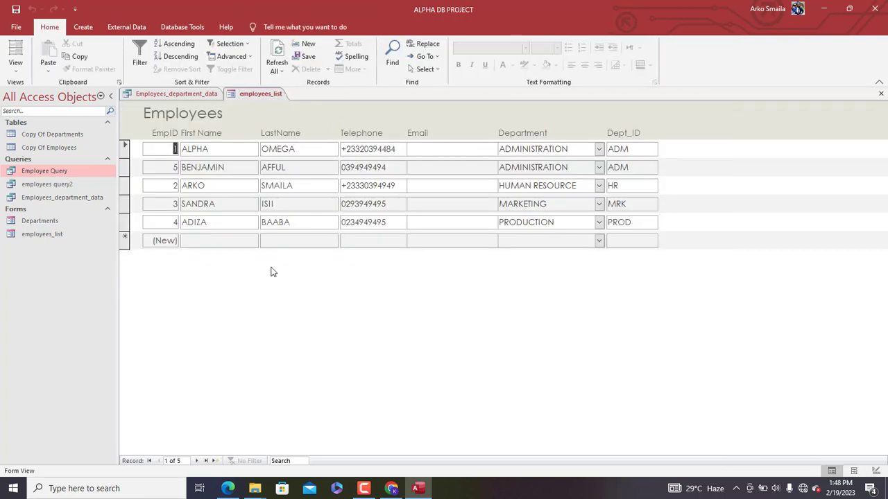
pyautogui.click(126, 242)
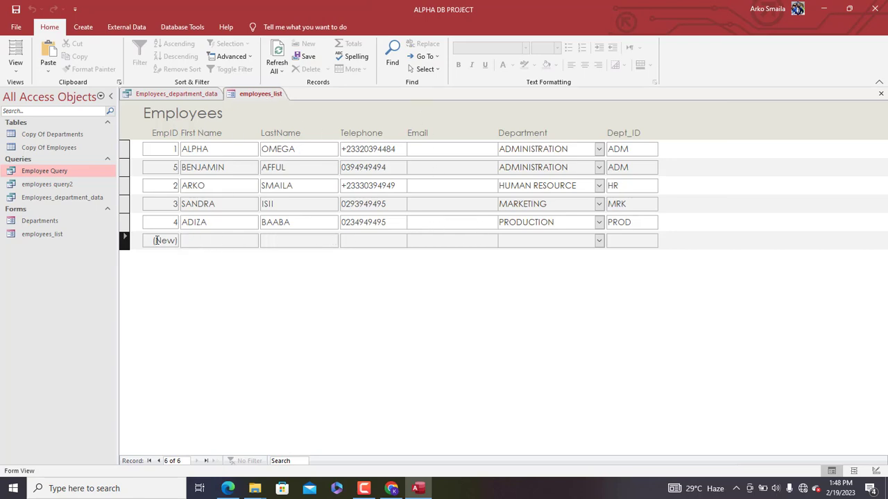
# Step: Return the form to Design View and set its Allow Additions property to No
pyautogui.rightClick(254, 97)
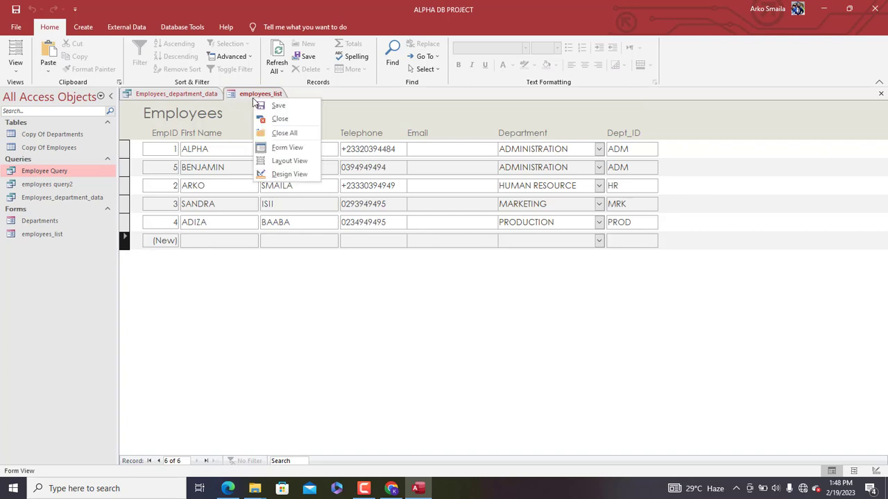
pyautogui.click(285, 174)
pyautogui.click(126, 108)
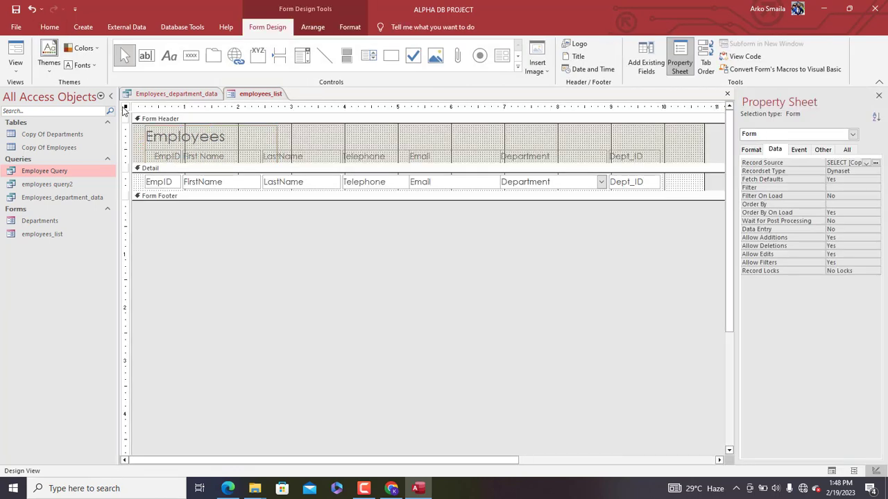
pyautogui.click(841, 237)
pyautogui.click(875, 238)
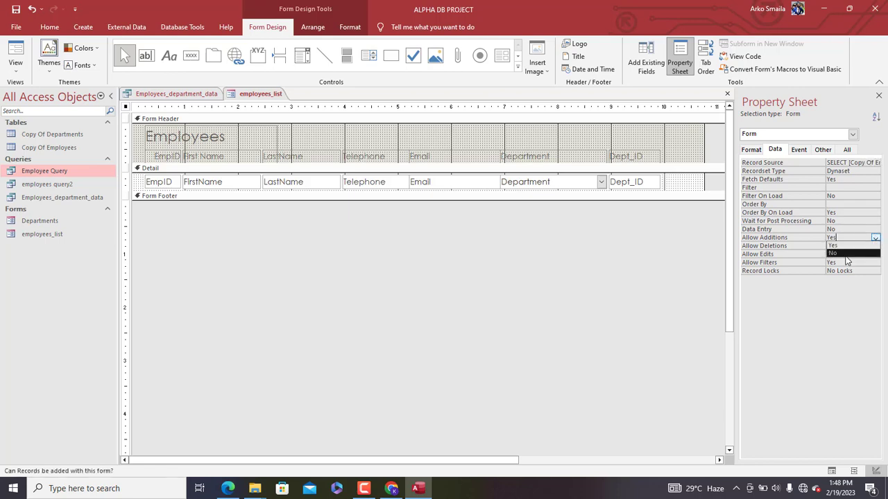
pyautogui.click(841, 254)
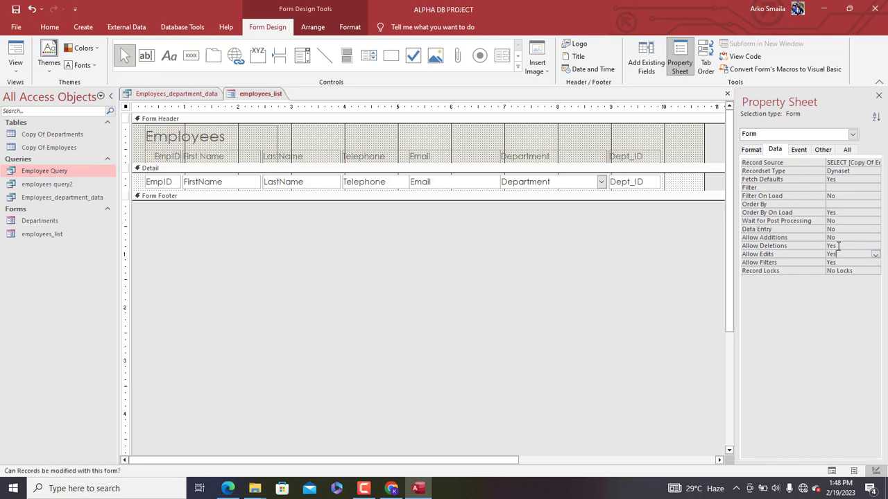
pyautogui.click(838, 246)
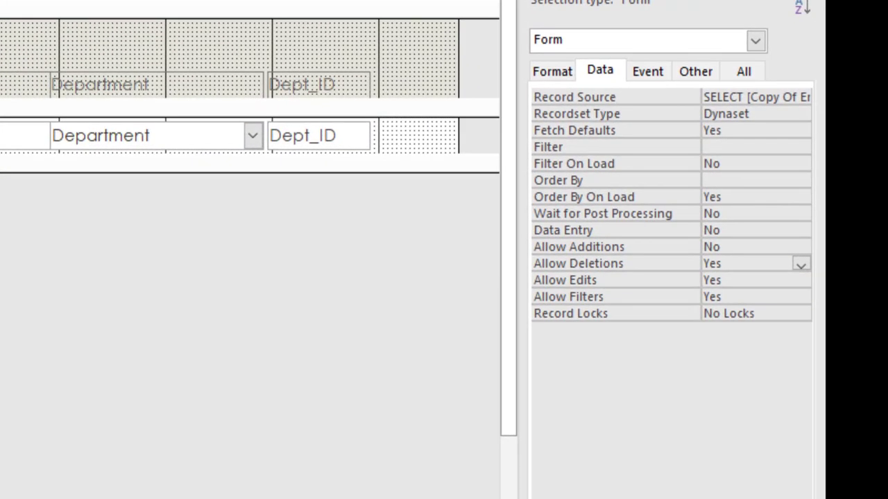
# Step: Check the employees_list form in Form View and close all open objects
pyautogui.press('F5')
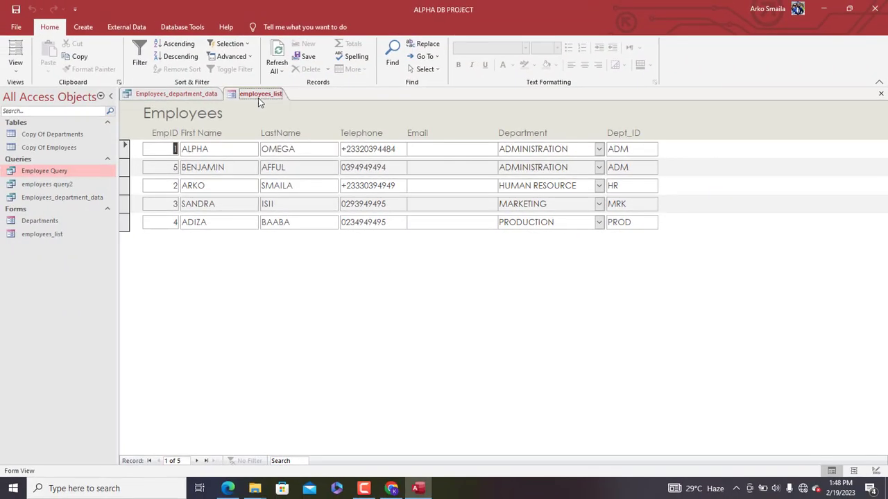
pyautogui.rightClick(258, 98)
pyautogui.click(285, 138)
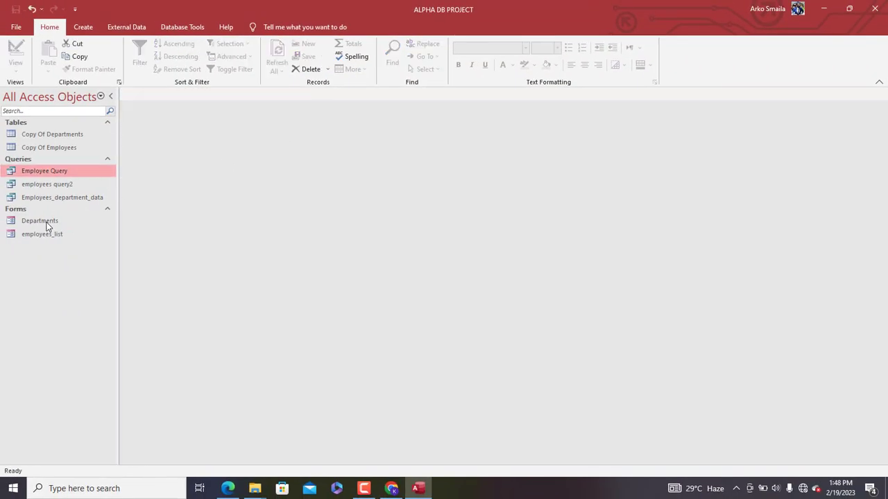
# Step: Open the Departments form in Design View and insert employees_list as a subform in the Detail section, just below the buttons
pyautogui.doubleClick(46, 222)
pyautogui.rightClick(427, 133)
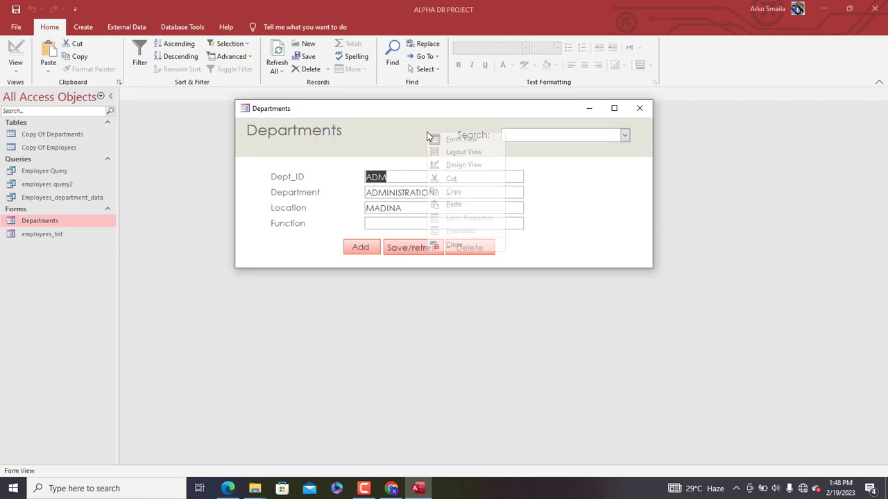
pyautogui.click(450, 166)
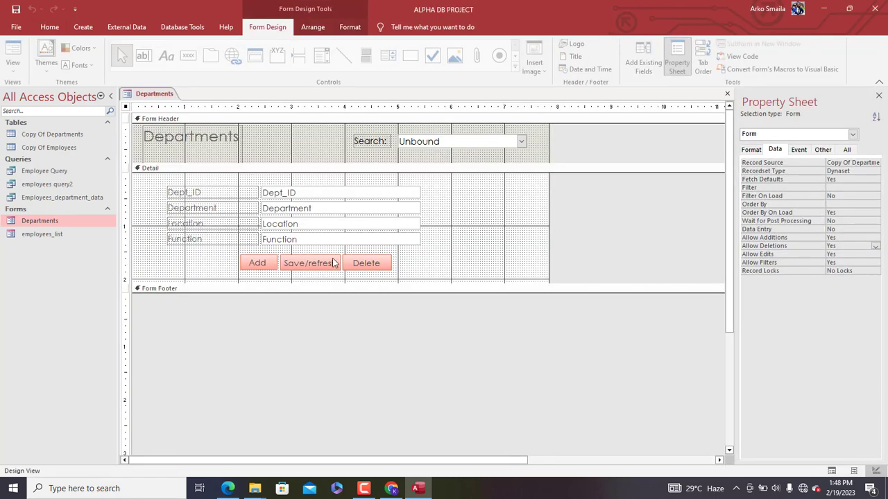
pyautogui.click(43, 235)
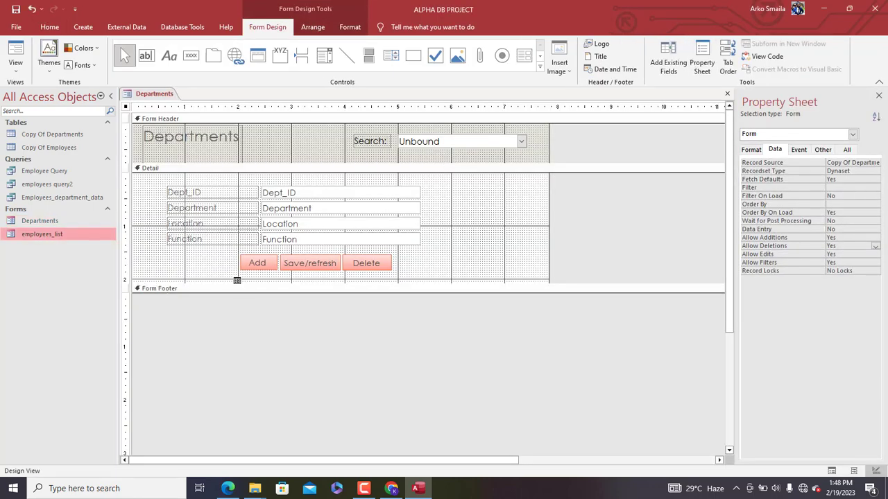
pyautogui.moveTo(236, 281); pyautogui.dragTo(236, 281)
# Step: Delete the subform's attached employees_list label and move the subform to about 0.17" from the form's left edge
pyautogui.click(263, 277)
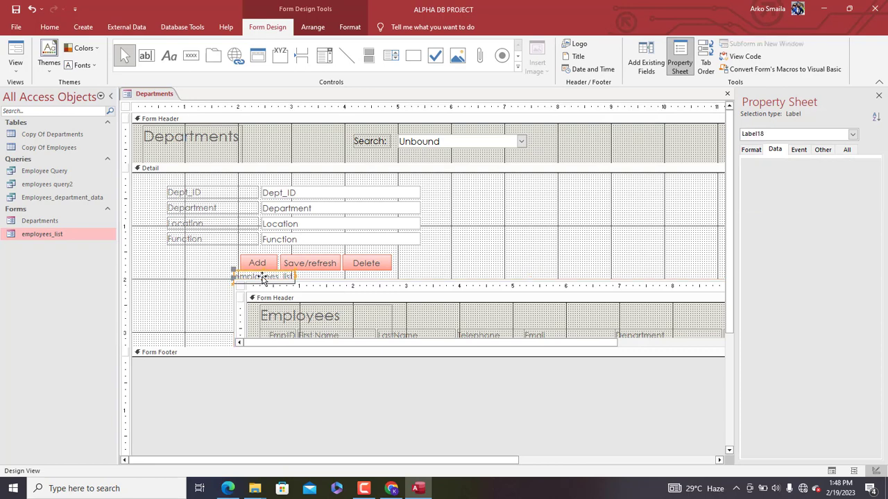
pyautogui.press('Delete')
pyautogui.click(267, 280)
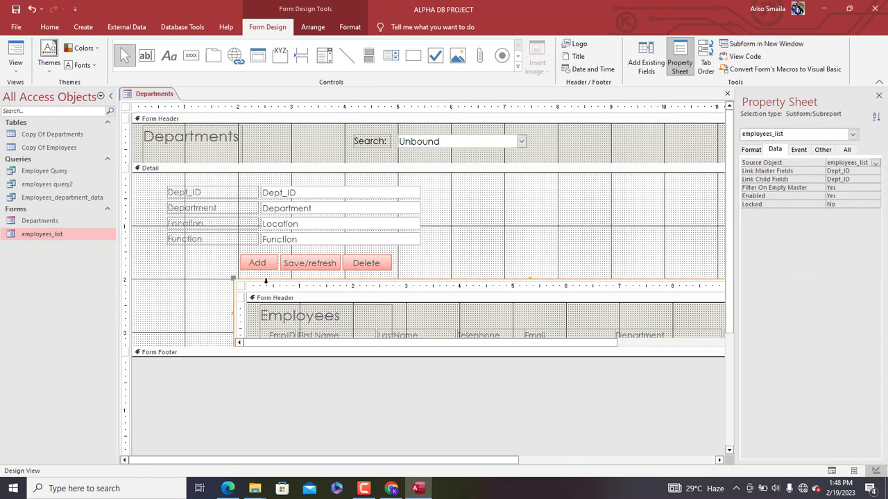
pyautogui.moveTo(265, 280); pyautogui.dragTo(169, 279)
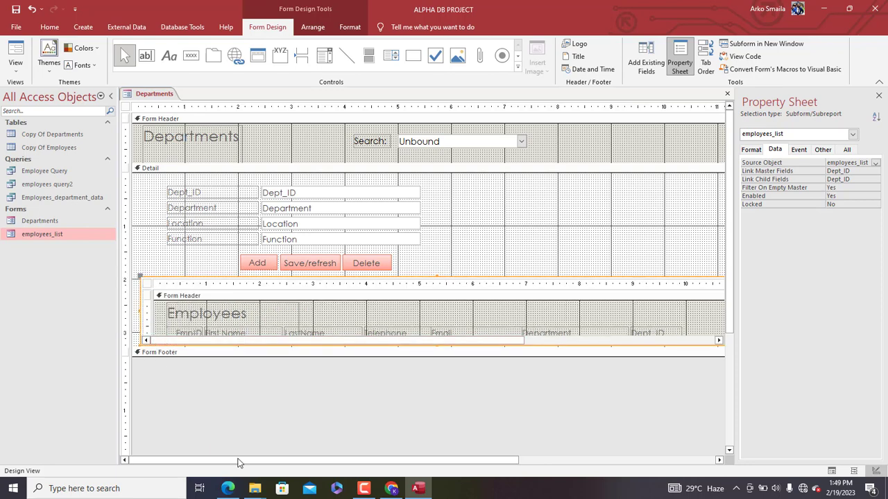
# Step: Resize the employees_list subform to about 8.54" wide and 3.17" high, and narrow the Departments form to about 8.79"
pyautogui.moveTo(257, 460); pyautogui.dragTo(424, 460)
pyautogui.moveTo(540, 316); pyautogui.dragTo(400, 317)
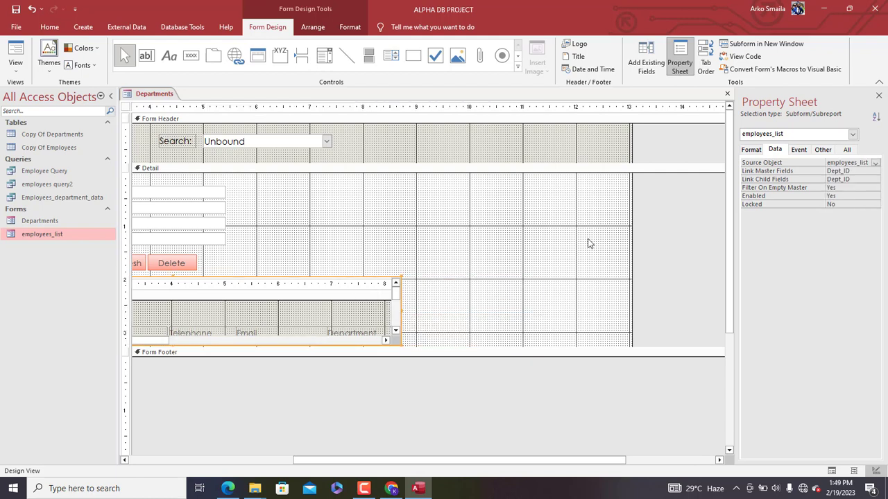
pyautogui.moveTo(632, 238); pyautogui.dragTo(406, 238)
pyautogui.moveTo(417, 461); pyautogui.dragTo(350, 462)
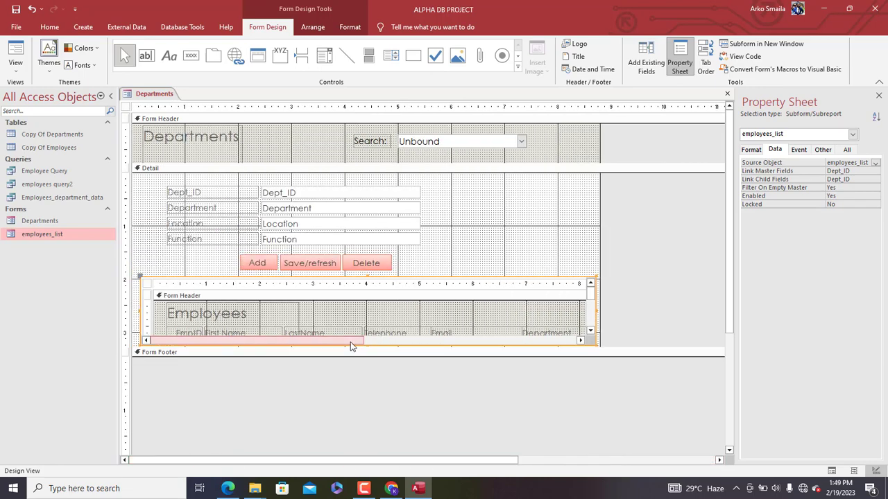
pyautogui.moveTo(348, 349); pyautogui.dragTo(349, 417)
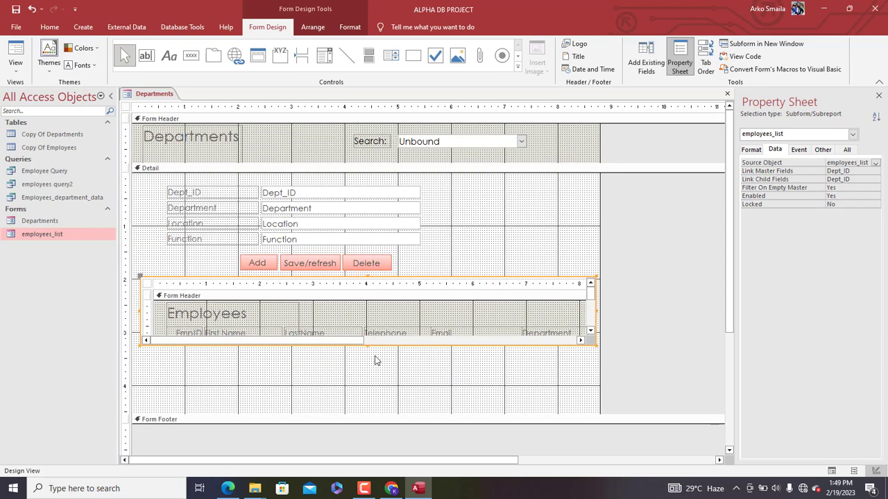
pyautogui.moveTo(368, 346); pyautogui.dragTo(358, 445)
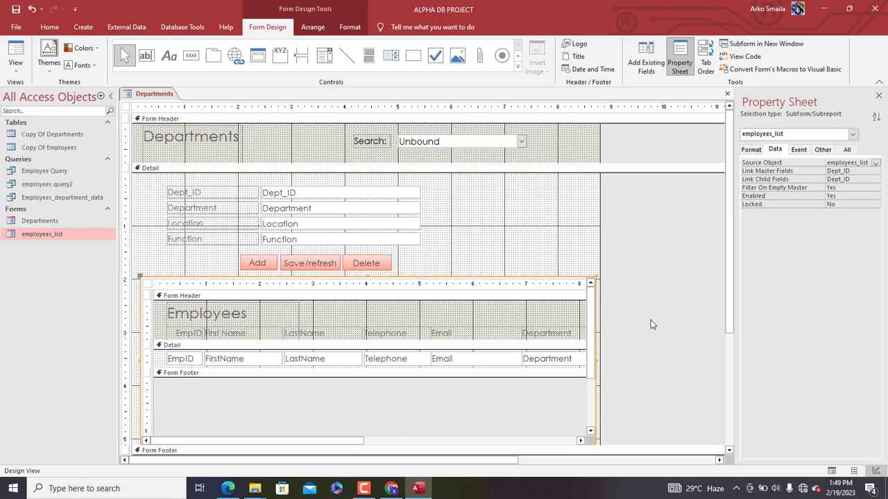
# Step: Set both the Horizontal Anchor and the Vertical Anchor of the employees_list subform to Both
pyautogui.click(749, 151)
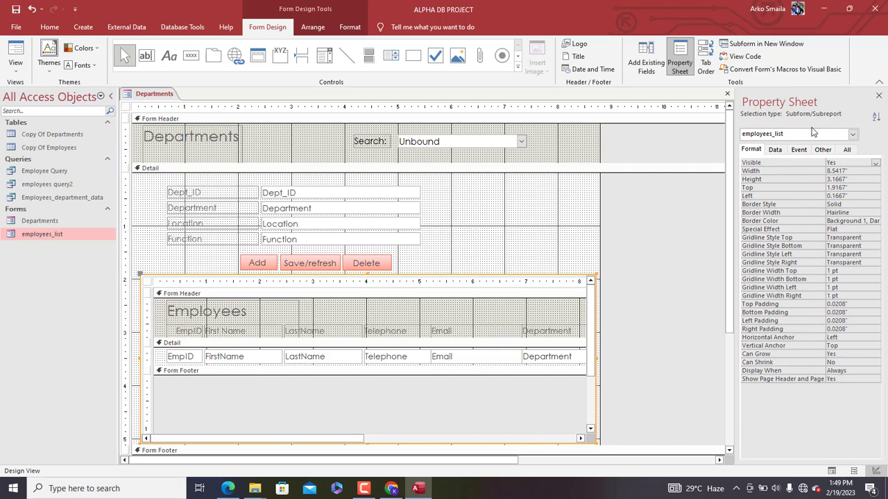
pyautogui.click(860, 337)
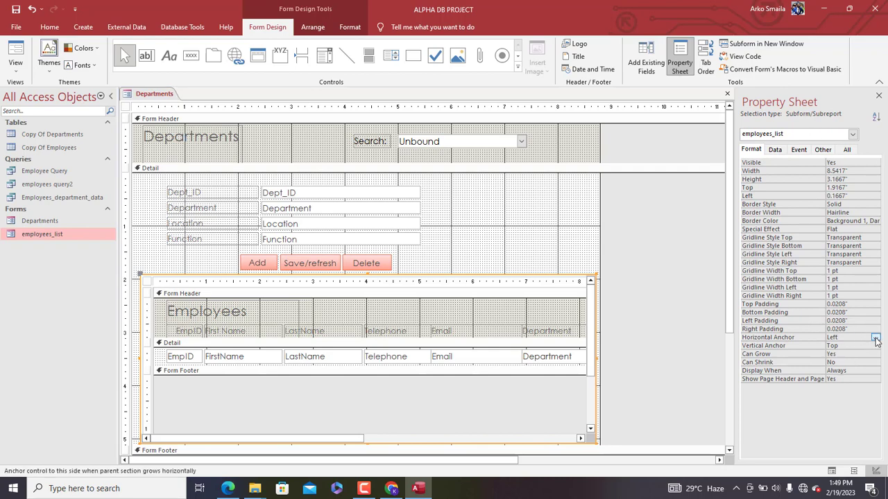
pyautogui.click(875, 337)
pyautogui.click(846, 360)
pyautogui.click(868, 346)
pyautogui.click(876, 347)
pyautogui.click(843, 371)
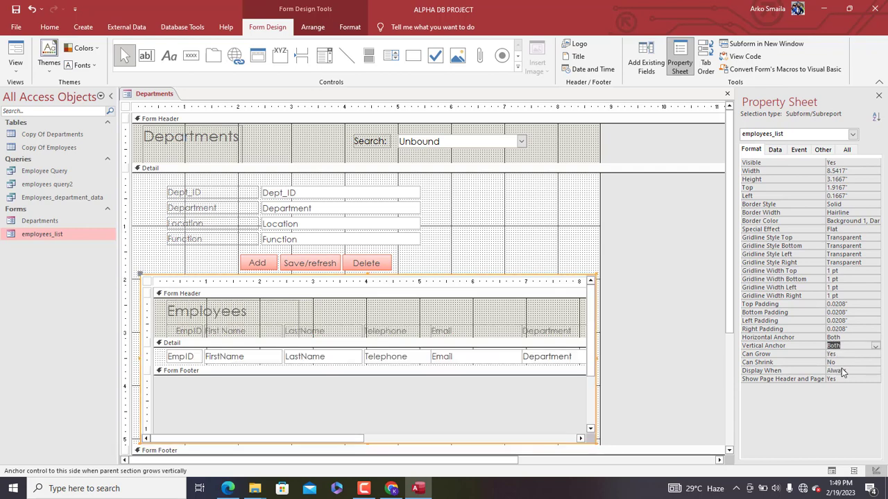
# Step: Display the Departments form in Form View and maximize its window
pyautogui.rightClick(151, 93)
pyautogui.click(186, 141)
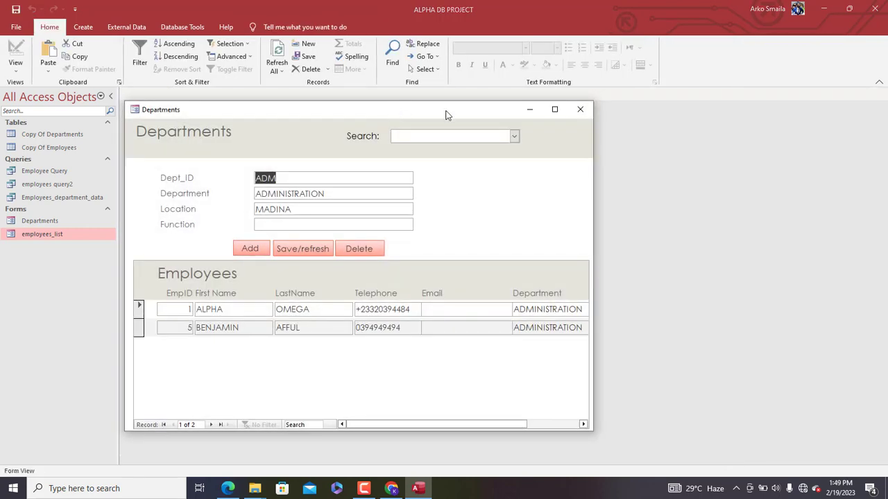
pyautogui.moveTo(394, 113); pyautogui.dragTo(518, 68)
pyautogui.click(681, 63)
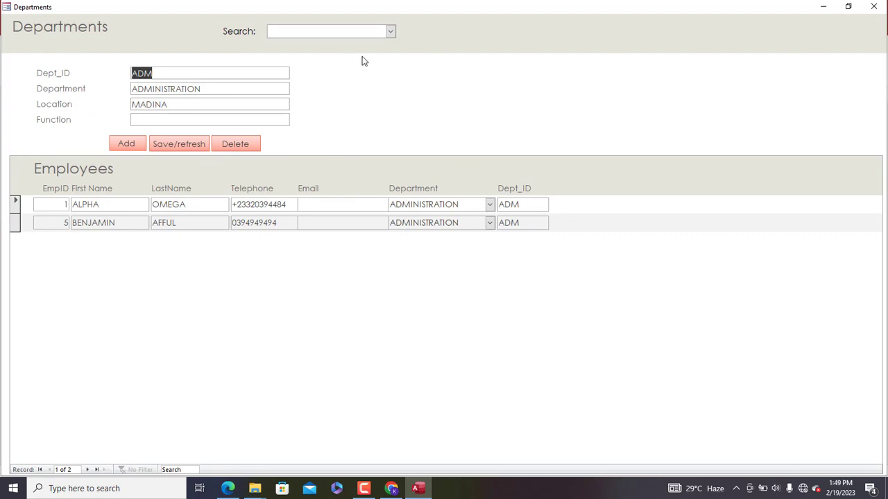
# Step: Check the Employees subform by searching for the Human Resource, Information Technology, Marketing and Production departments
pyautogui.click(391, 32)
pyautogui.click(332, 71)
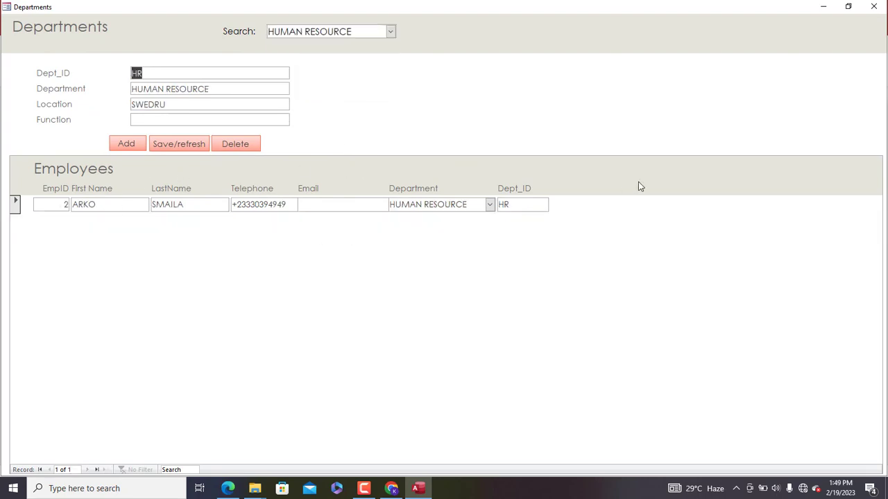
pyautogui.click(392, 32)
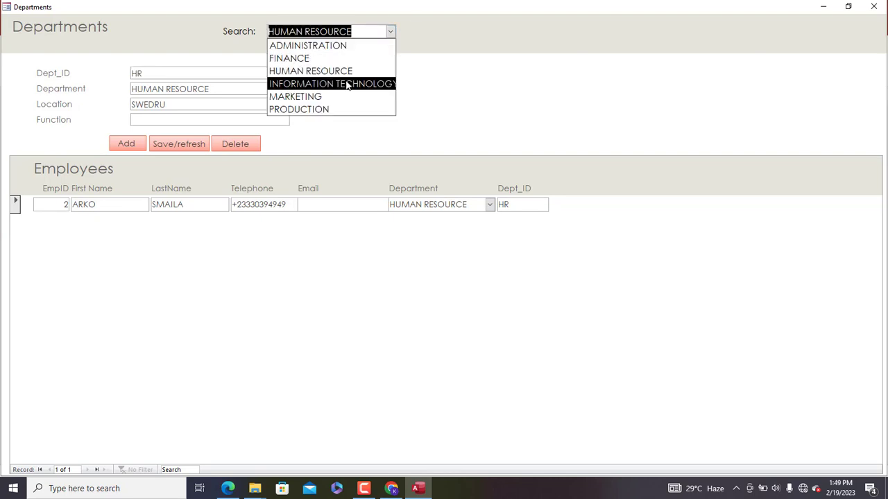
pyautogui.click(348, 84)
pyautogui.click(392, 32)
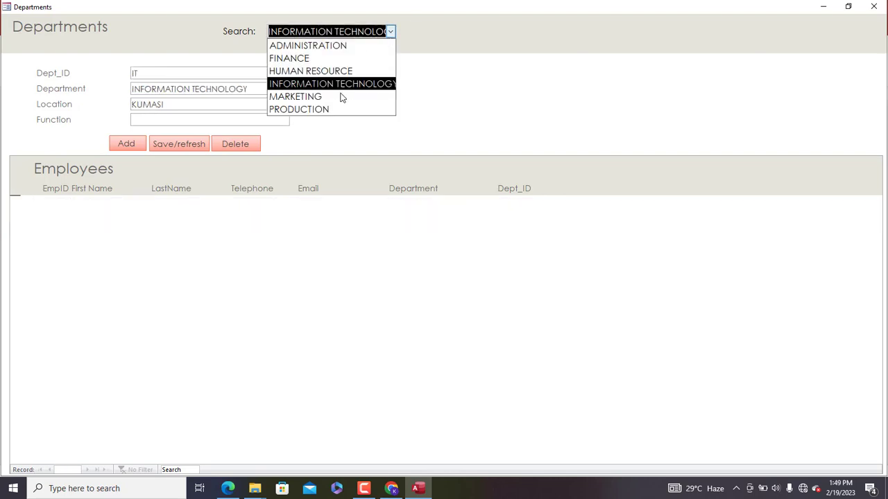
pyautogui.click(340, 96)
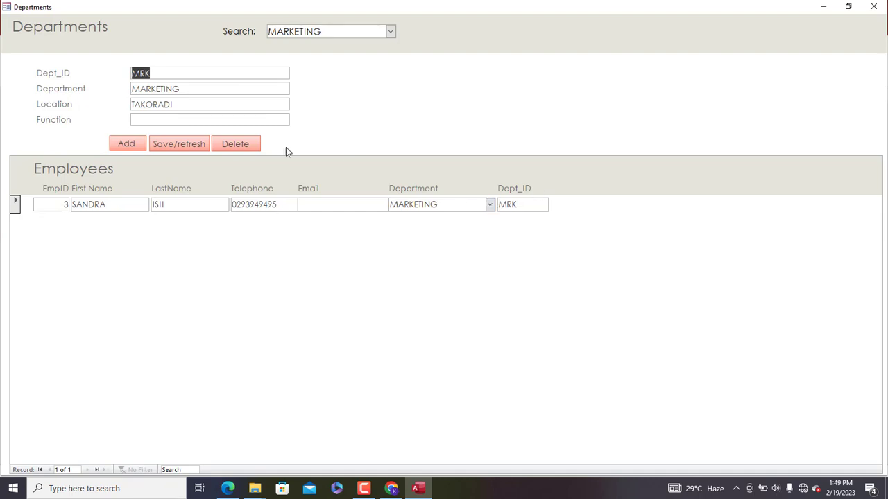
pyautogui.click(391, 32)
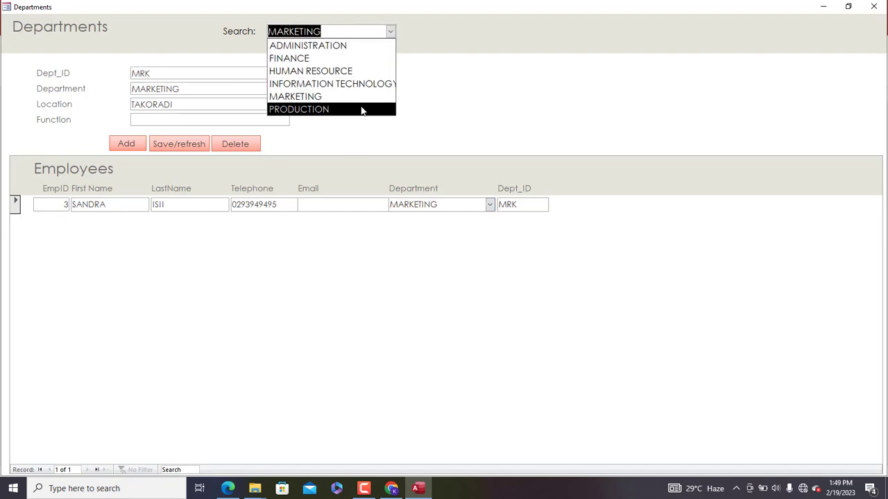
pyautogui.click(361, 109)
# Step: Check the subform's records again by searching for Administration, Finance, Information Technology and Human Resource
pyautogui.click(390, 31)
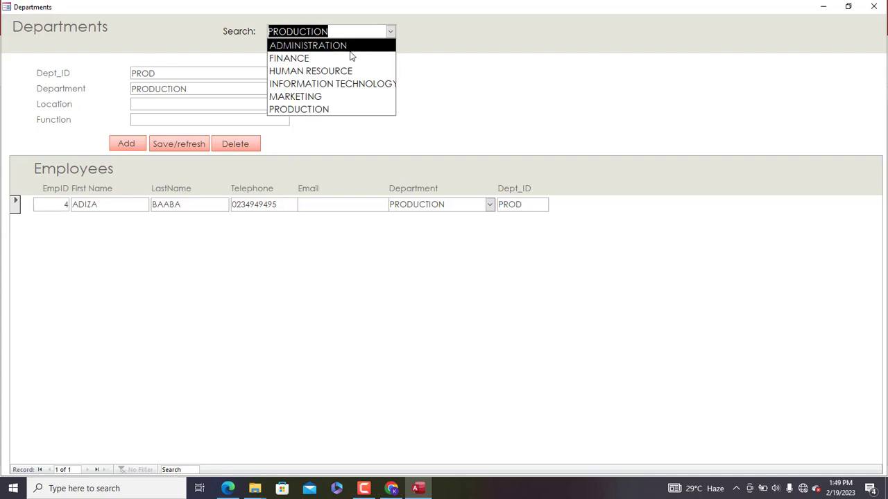
pyautogui.click(350, 46)
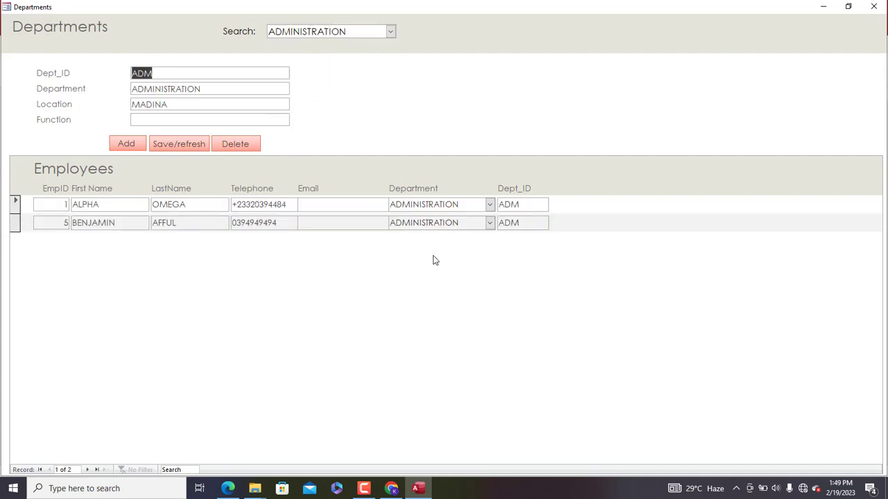
pyautogui.click(391, 31)
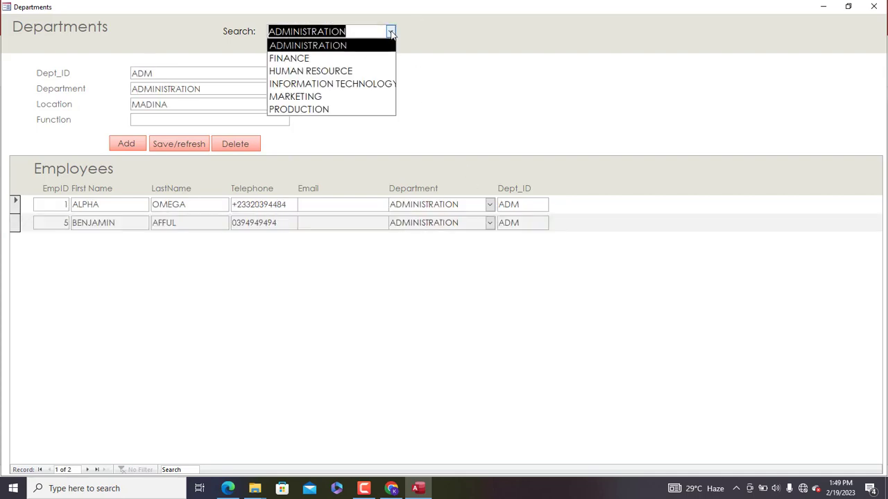
pyautogui.click(354, 59)
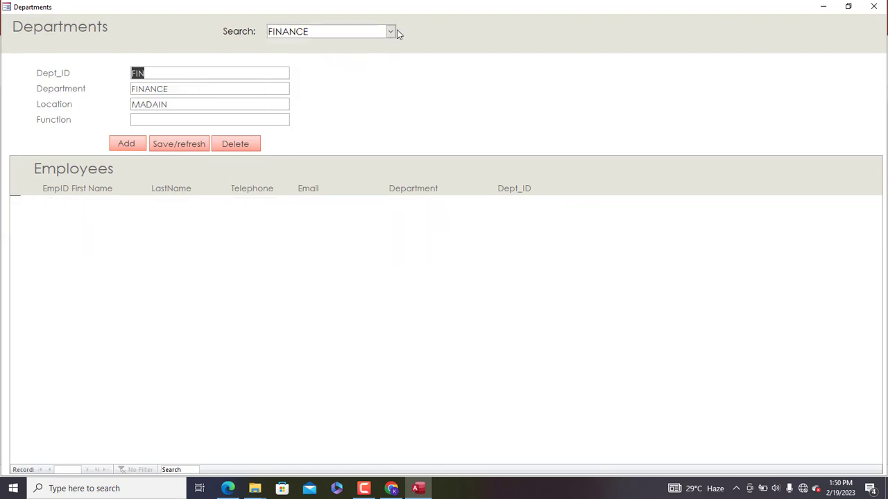
pyautogui.click(392, 32)
pyautogui.click(361, 84)
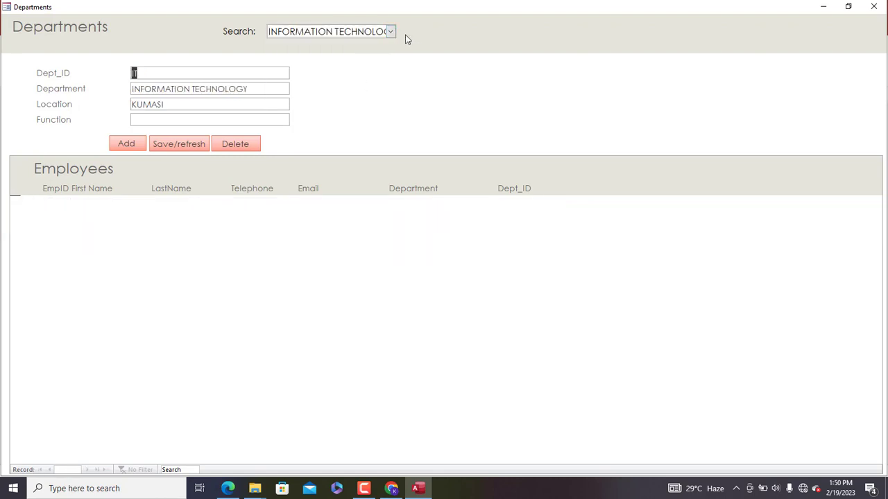
pyautogui.click(391, 32)
pyautogui.click(368, 70)
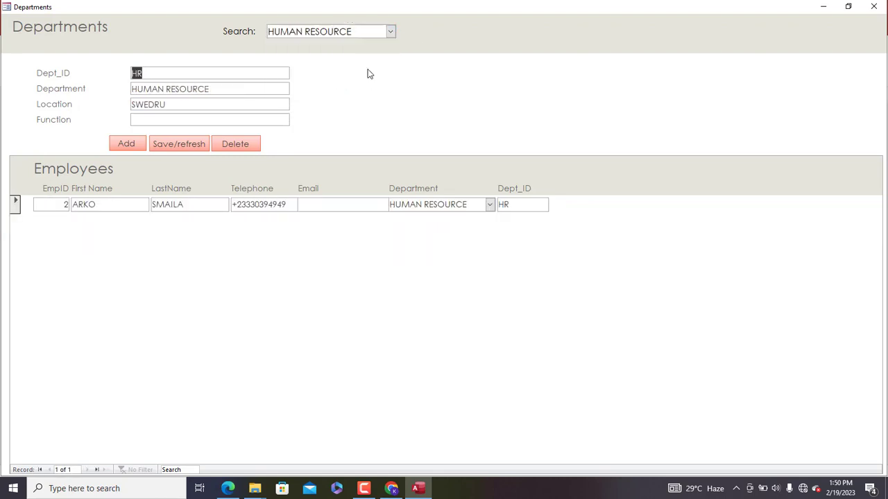
# Step: Return the Departments form to Design View and examine the subform's Link Master Fields and Link Child Fields properties
pyautogui.rightClick(203, 27)
pyautogui.click(239, 56)
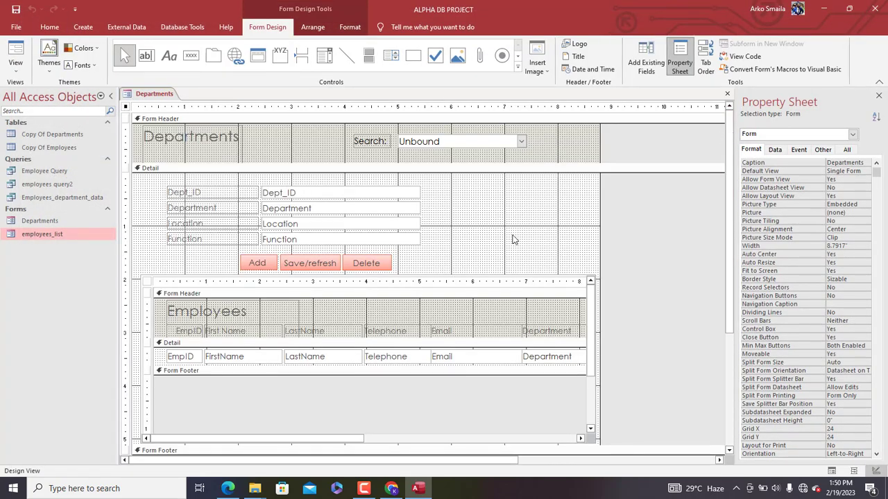
pyautogui.moveTo(524, 235); pyautogui.dragTo(540, 377)
pyautogui.click(775, 151)
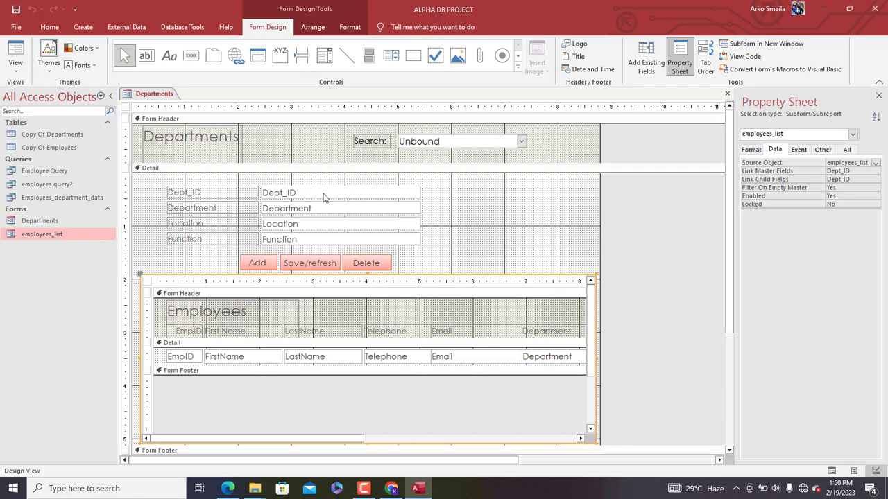
pyautogui.click(856, 170)
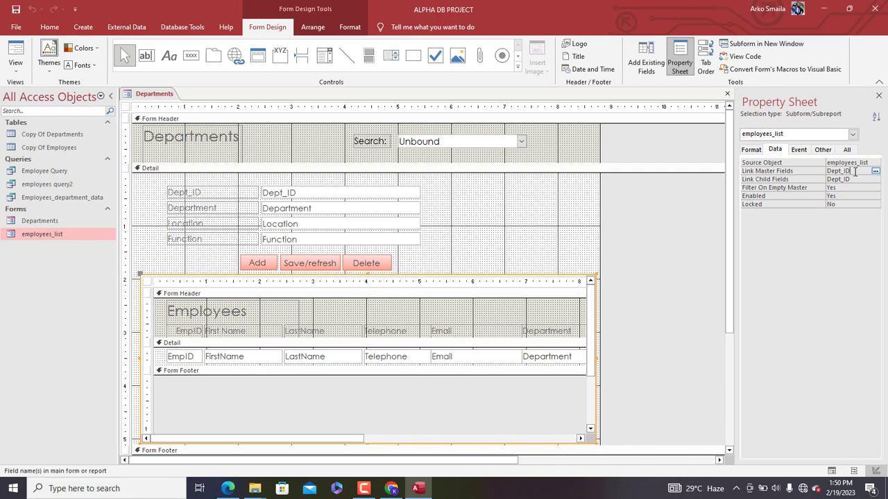
pyautogui.moveTo(856, 171); pyautogui.dragTo(795, 164)
pyautogui.moveTo(842, 178); pyautogui.dragTo(811, 172)
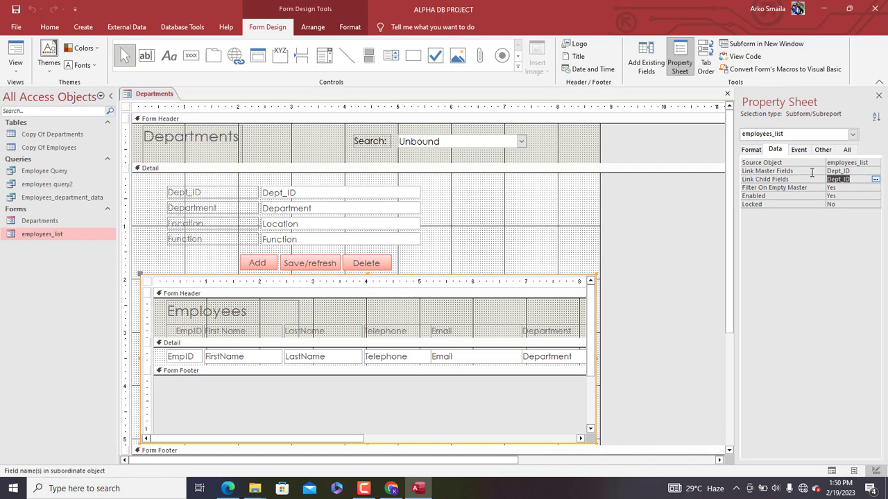
# Step: Review the available master fields in the Subform Field Linker and accept the existing Dept_ID link
pyautogui.click(858, 171)
pyautogui.click(875, 172)
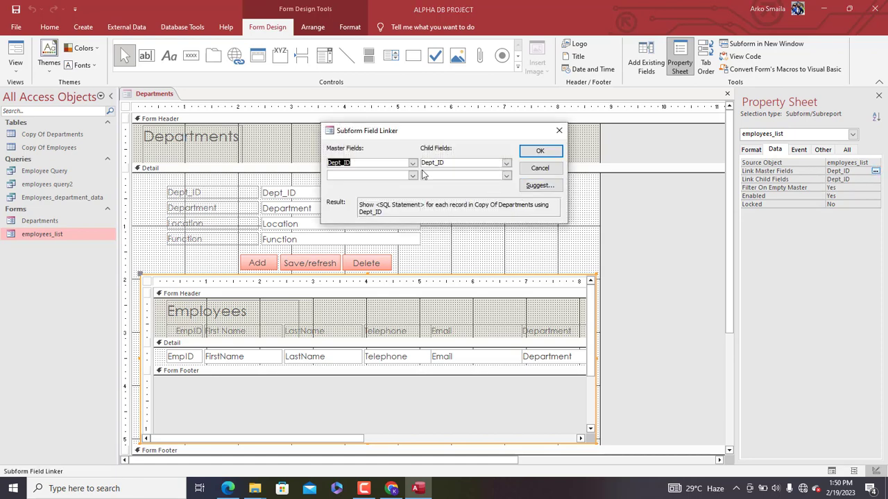
pyautogui.click(413, 163)
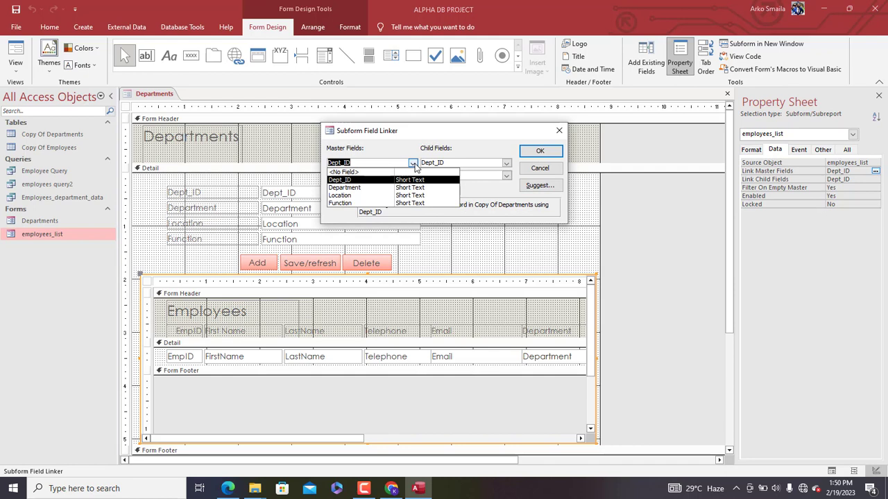
pyautogui.click(414, 164)
pyautogui.click(553, 152)
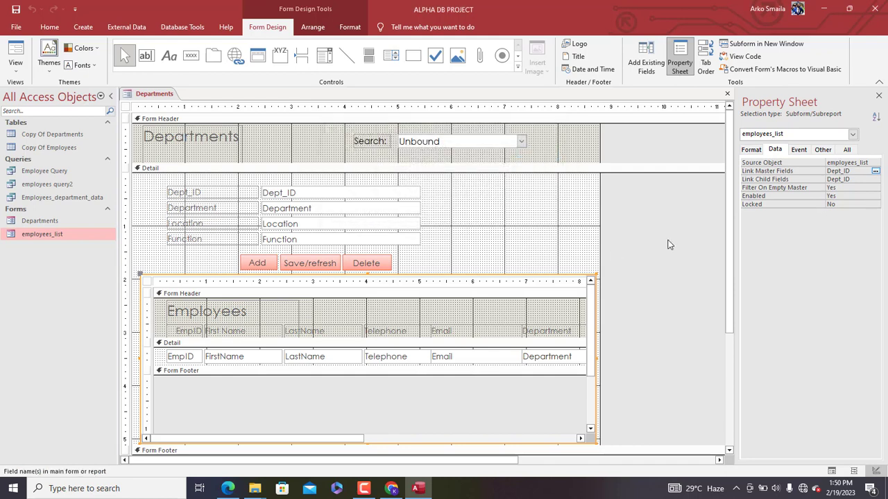
# Step: Nudge the Add, Save/refresh and Delete buttons slightly up, away from the subform
pyautogui.moveTo(427, 253); pyautogui.dragTo(256, 269)
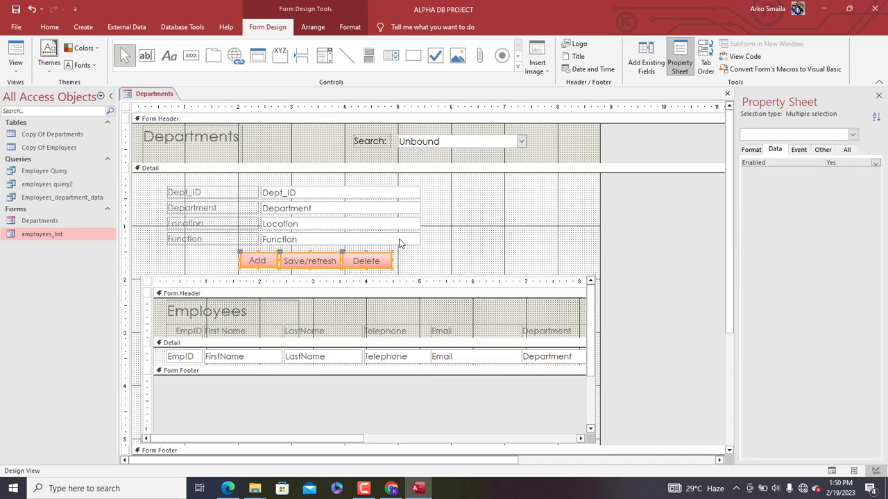
pyautogui.click(468, 229)
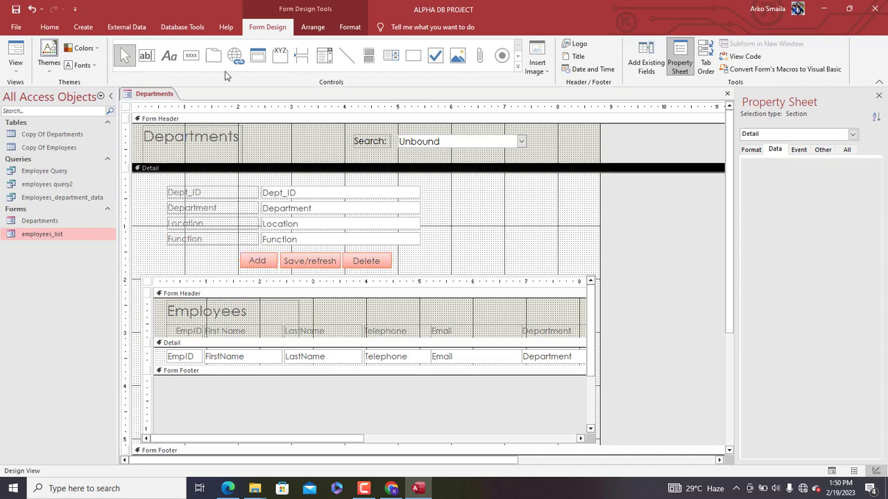
# Step: Duplicate the Save/refresh button into the empty area beside the department fields and shift the header's Search box further right
pyautogui.click(298, 257)
pyautogui.rightClick(300, 257)
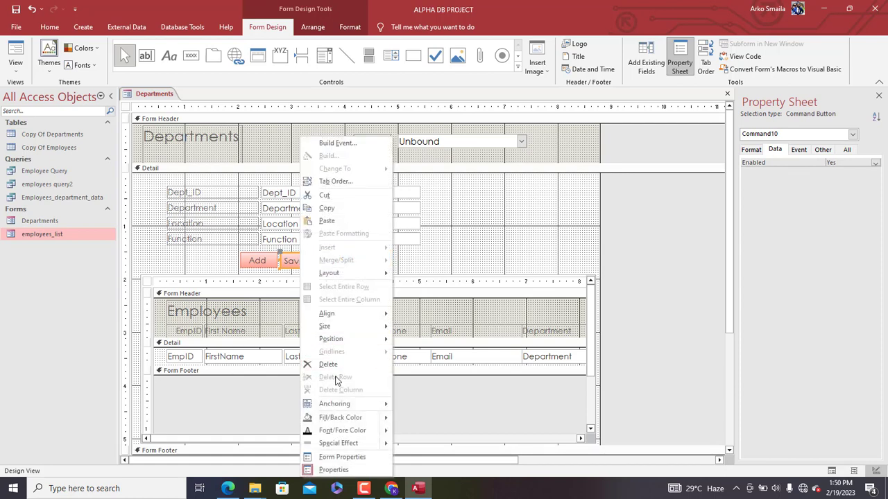
pyautogui.click(338, 208)
pyautogui.click(505, 215)
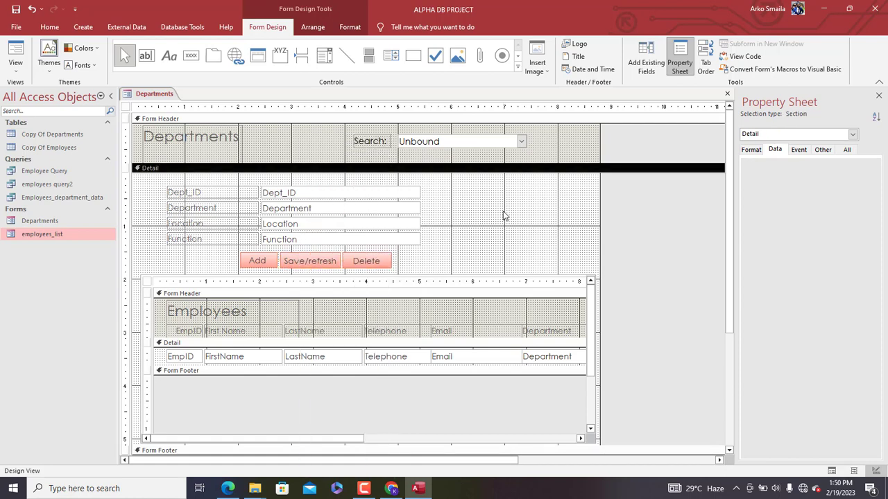
pyautogui.hotkey('ctrl', 'v')
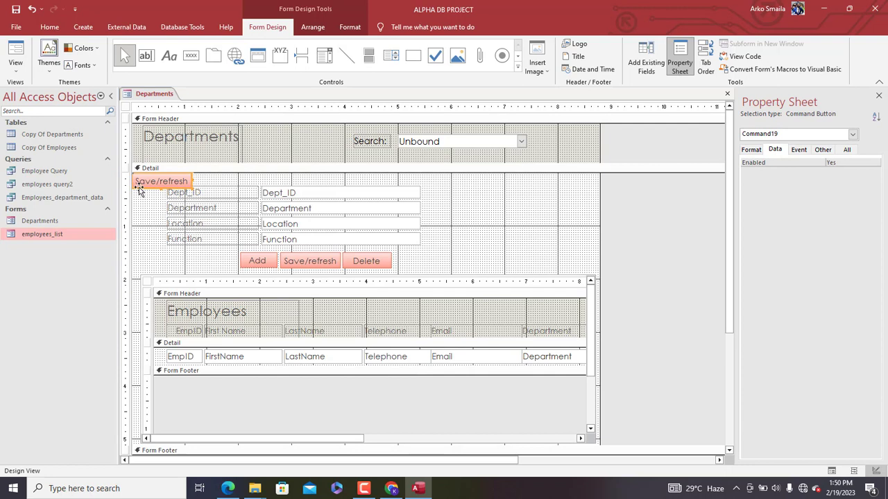
pyautogui.moveTo(139, 189); pyautogui.dragTo(479, 240)
pyautogui.moveTo(554, 142); pyautogui.dragTo(416, 147)
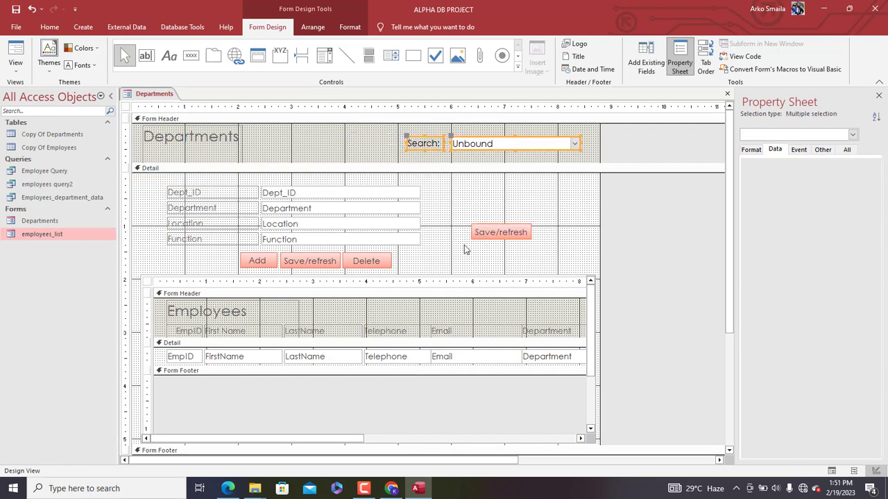
pyautogui.moveTo(478, 235); pyautogui.dragTo(484, 208)
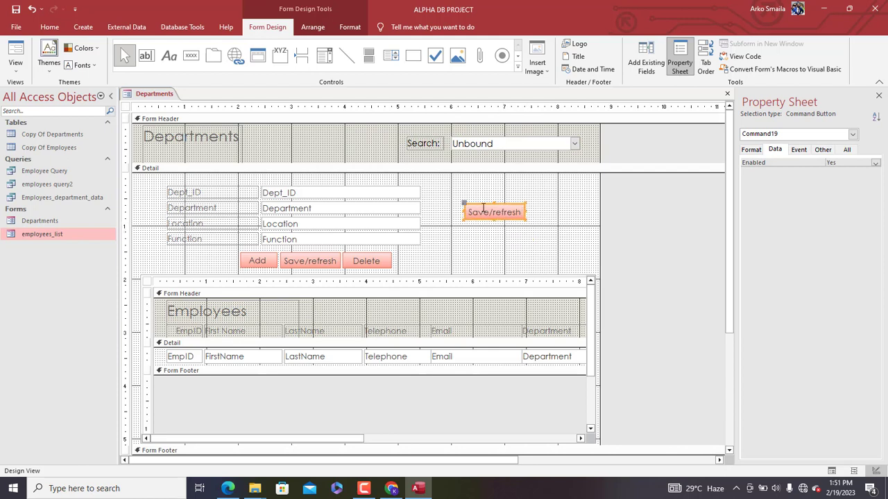
# Step: Caption the duplicated button "Export department data" and enlarge it so the text fits on two lines
pyautogui.doubleClick(471, 212)
pyautogui.write('E')
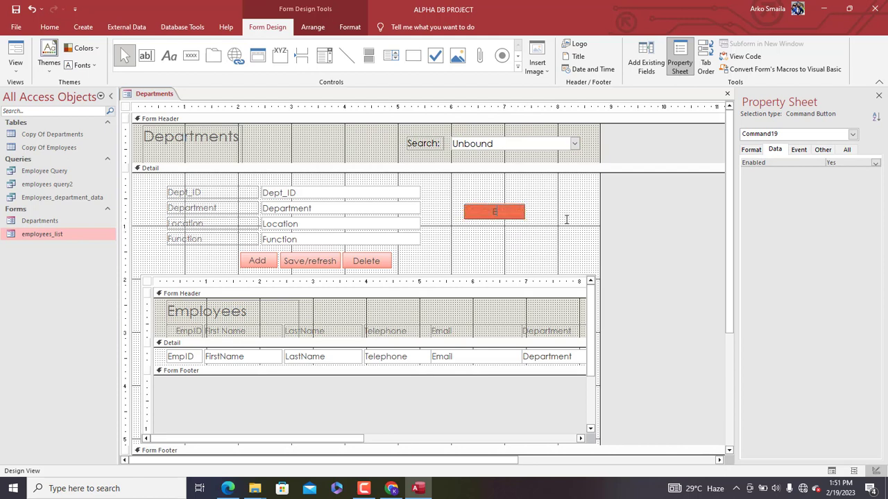
pyautogui.write('xport department data')
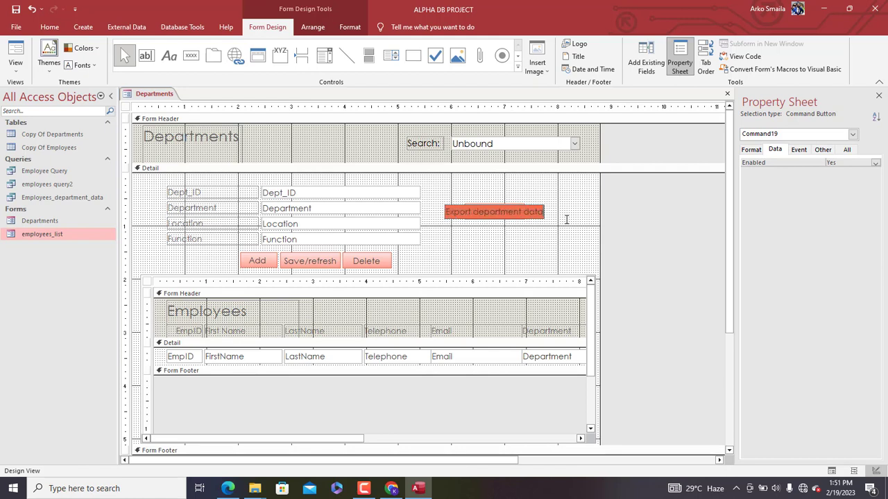
pyautogui.click(555, 209)
pyautogui.click(522, 214)
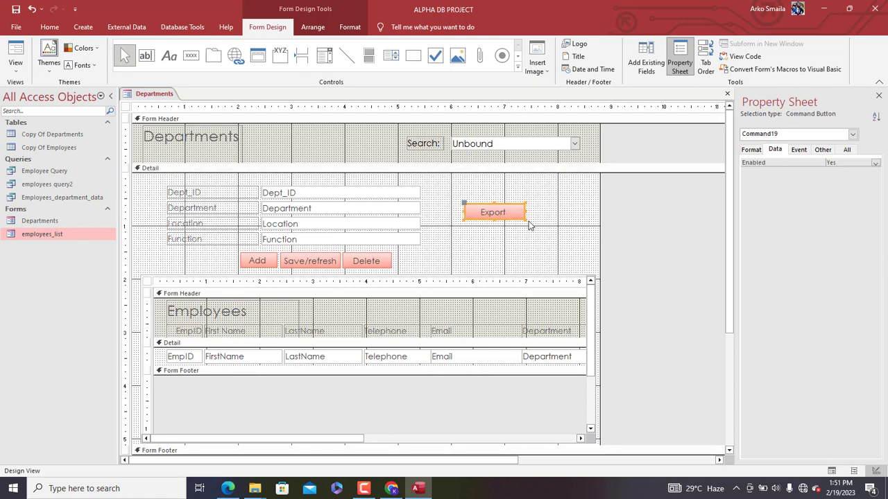
pyautogui.moveTo(525, 218); pyautogui.dragTo(561, 234)
pyautogui.click(560, 247)
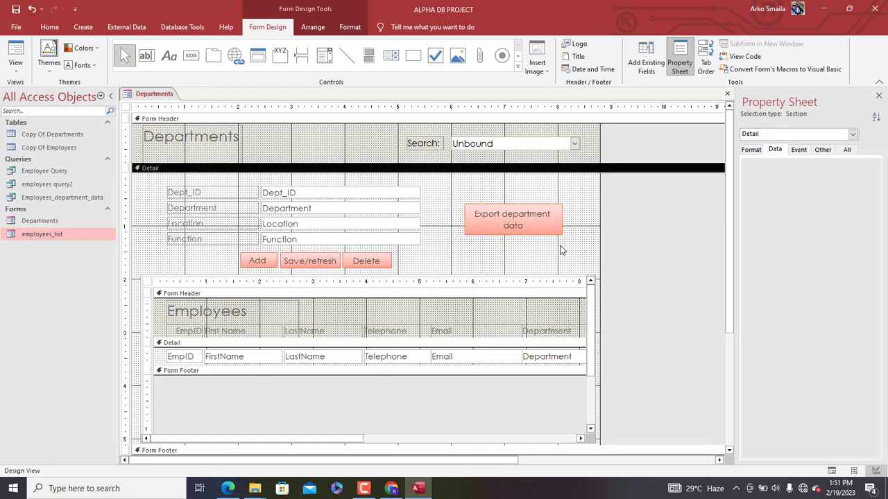
# Step: Check the Export department data button in the maximized Departments form in Form View and close the form
pyautogui.rightClick(157, 95)
pyautogui.click(182, 146)
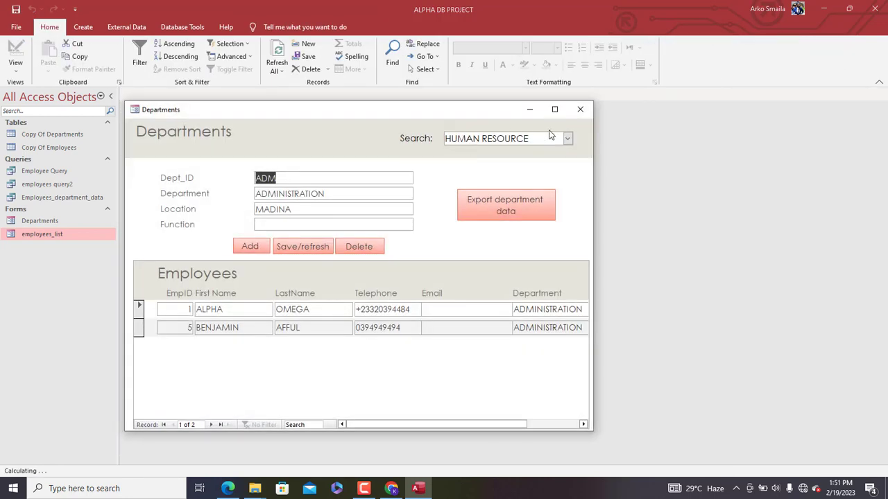
pyautogui.click(558, 113)
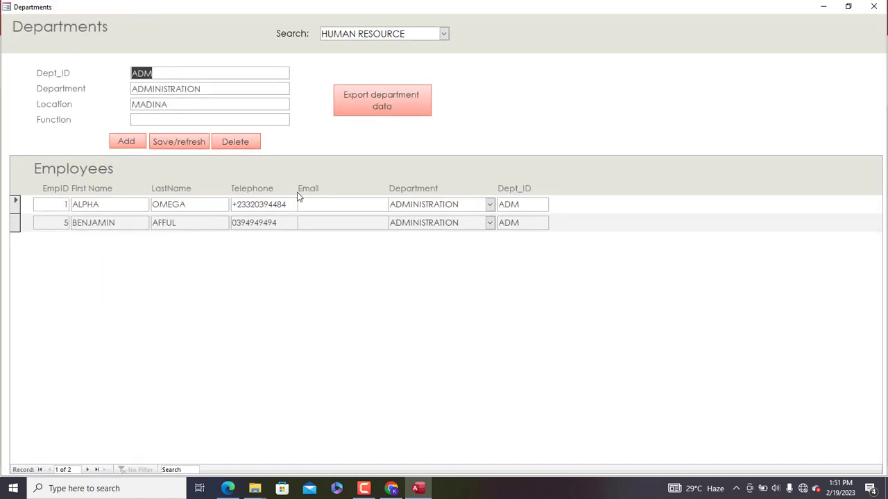
pyautogui.click(373, 100)
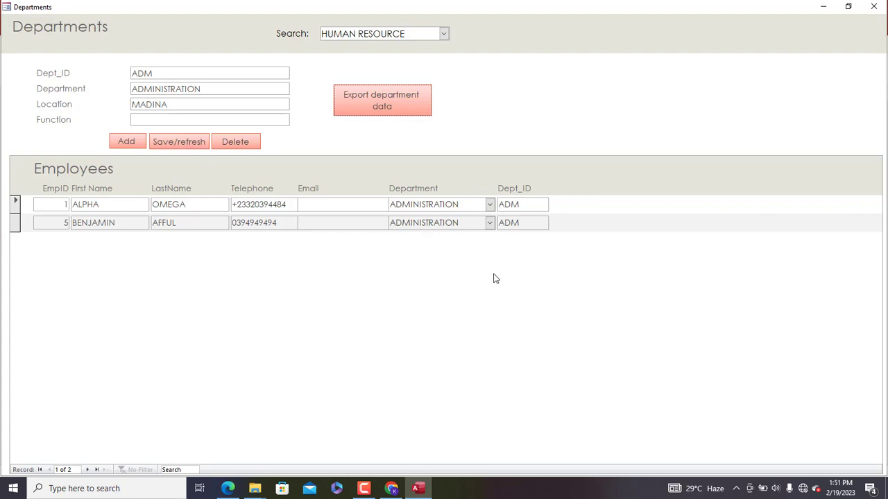
pyautogui.click(873, 6)
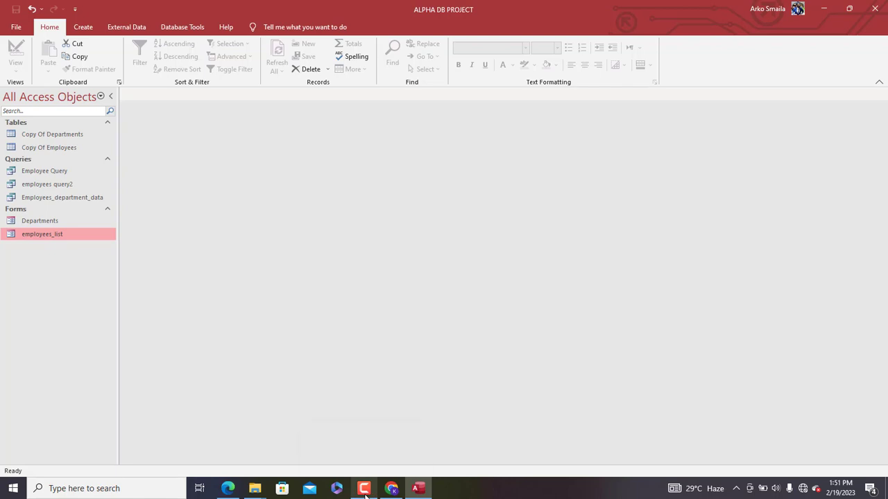
# Step: Review the Employees_department_data query and save a copy of it as Department_data_export
pyautogui.click(59, 173)
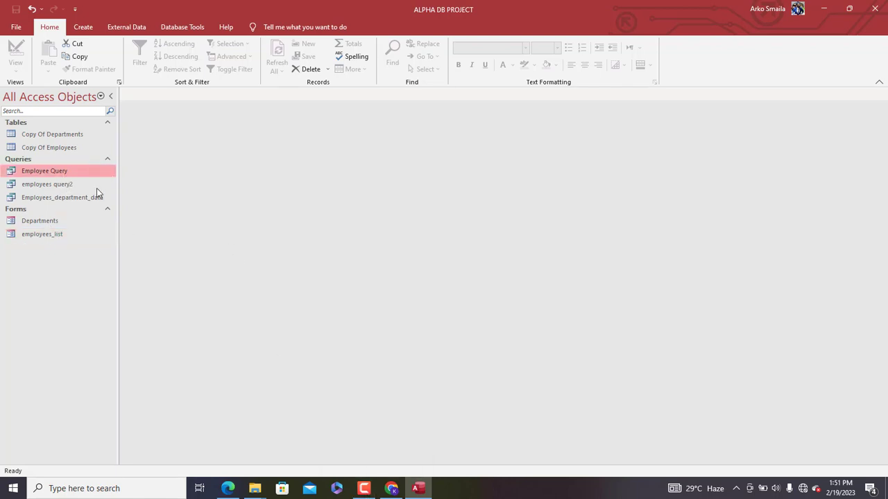
pyautogui.doubleClick(83, 198)
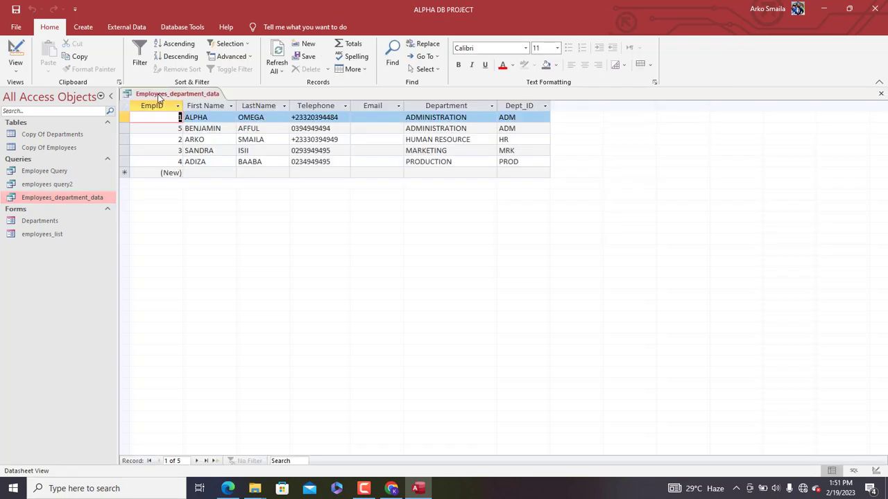
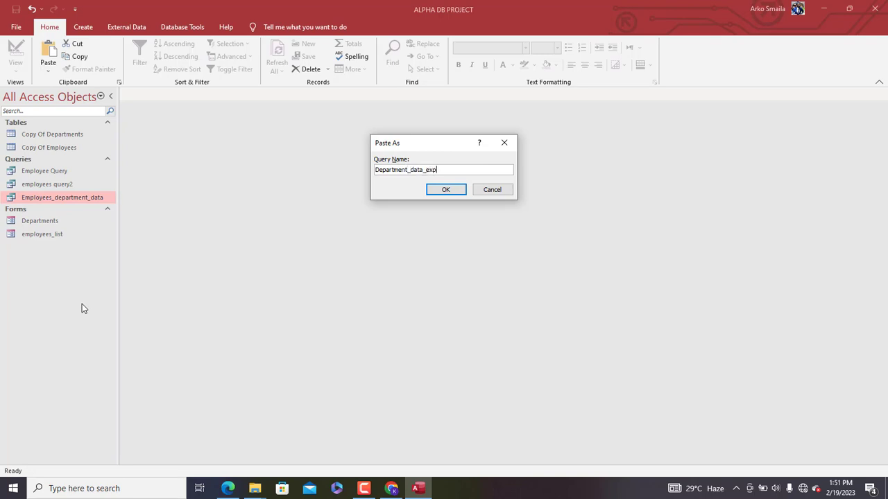
pyautogui.write('ort')
pyautogui.press('Return')
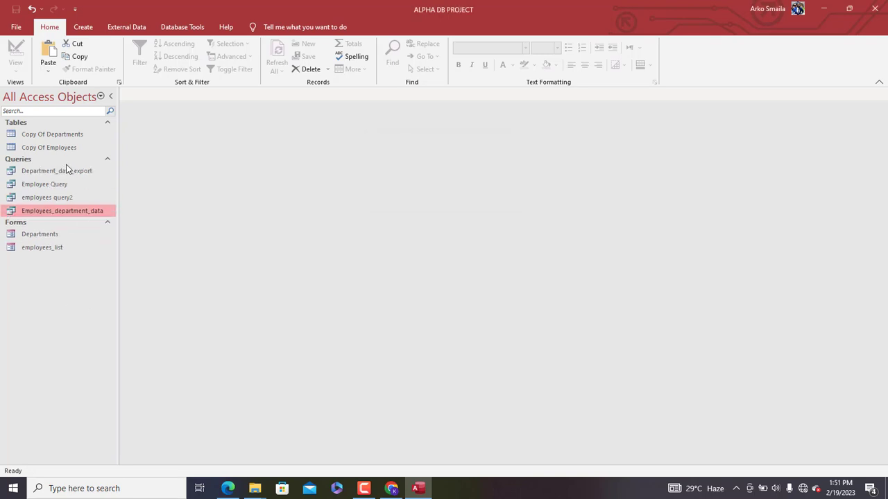
# Step: Review the fields and records of the Copy Of Employees table and close it
pyautogui.click(67, 173)
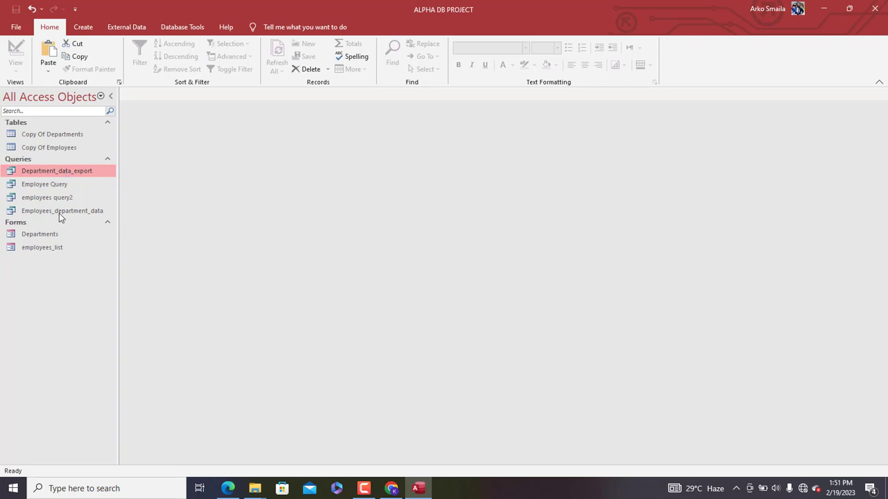
pyautogui.doubleClick(63, 147)
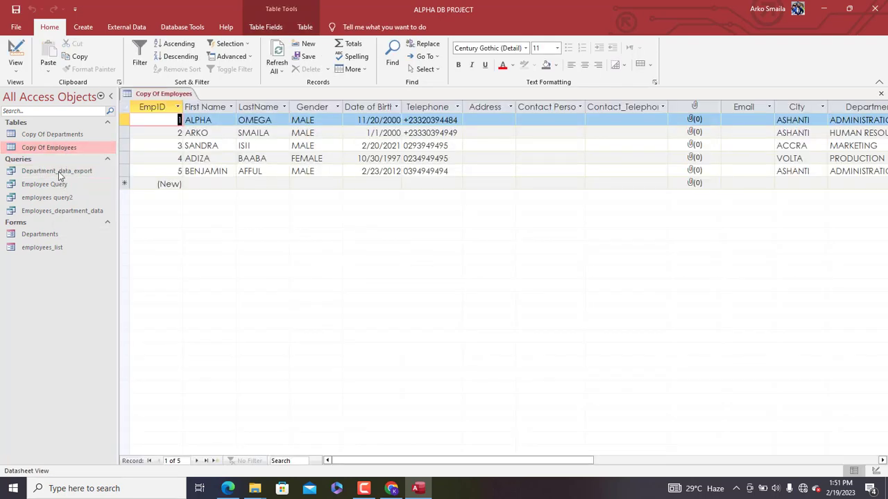
pyautogui.rightClick(163, 95)
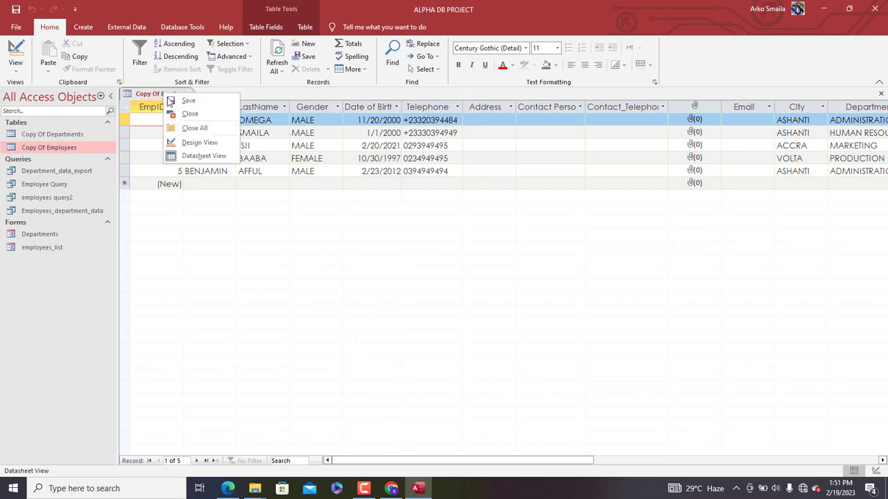
pyautogui.click(189, 114)
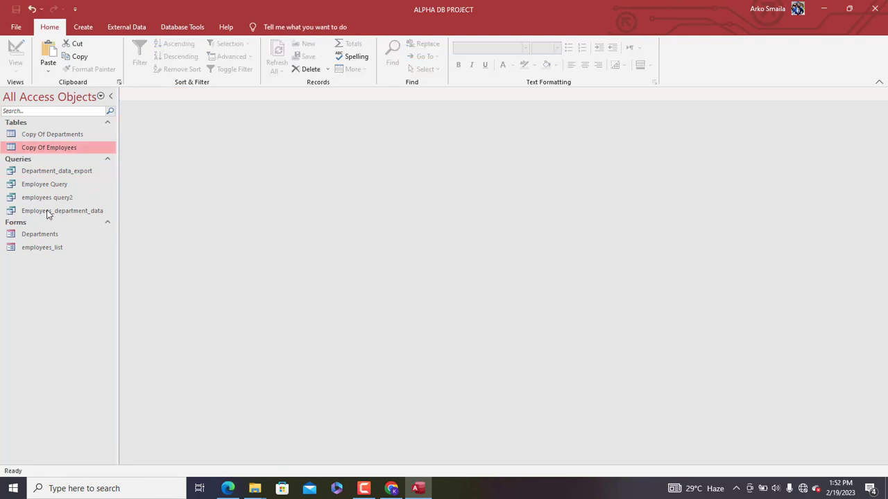
# Step: Open the Department_data_export query, review its Dept_ID column and switch the query to Design View
pyautogui.doubleClick(61, 172)
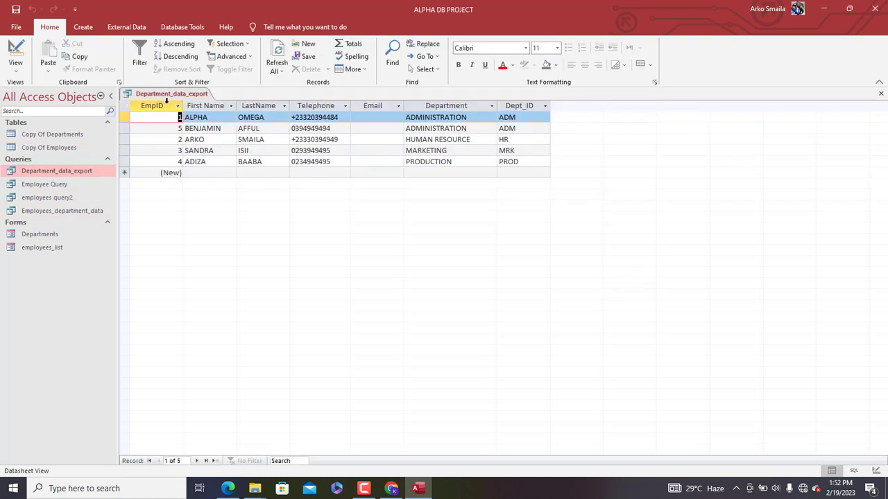
pyautogui.rightClick(168, 95)
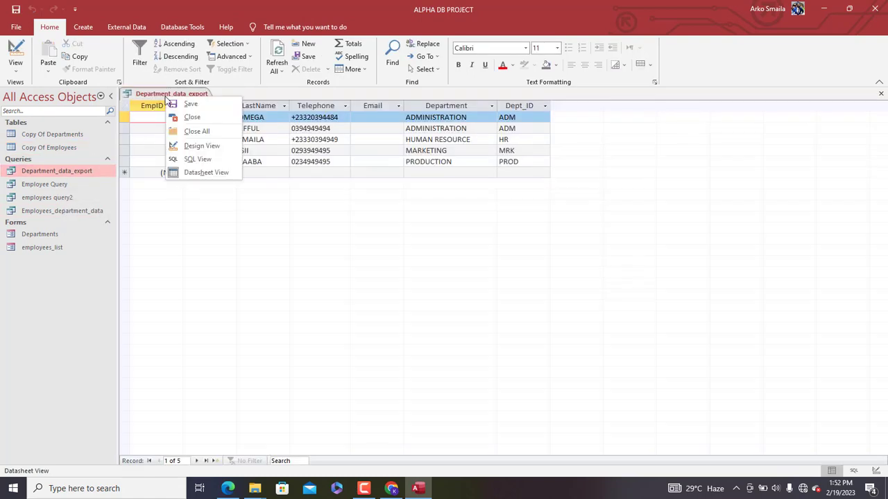
pyautogui.click(391, 105)
pyautogui.click(517, 106)
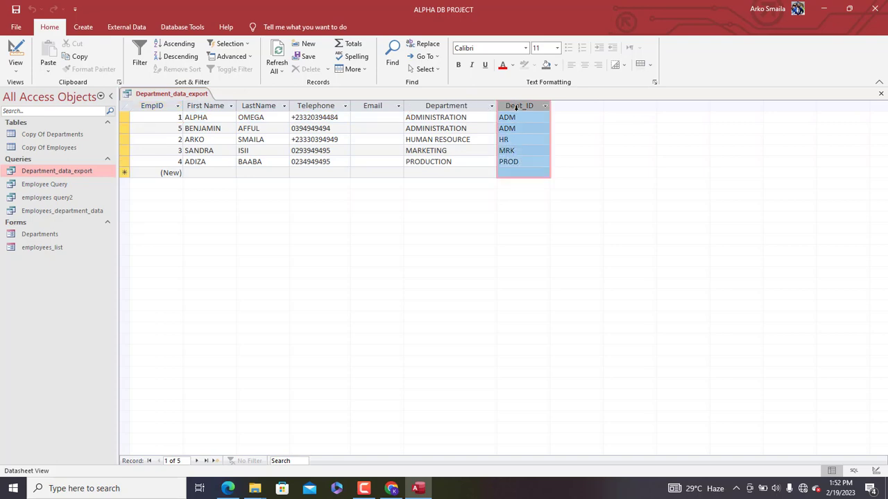
pyautogui.rightClick(179, 90)
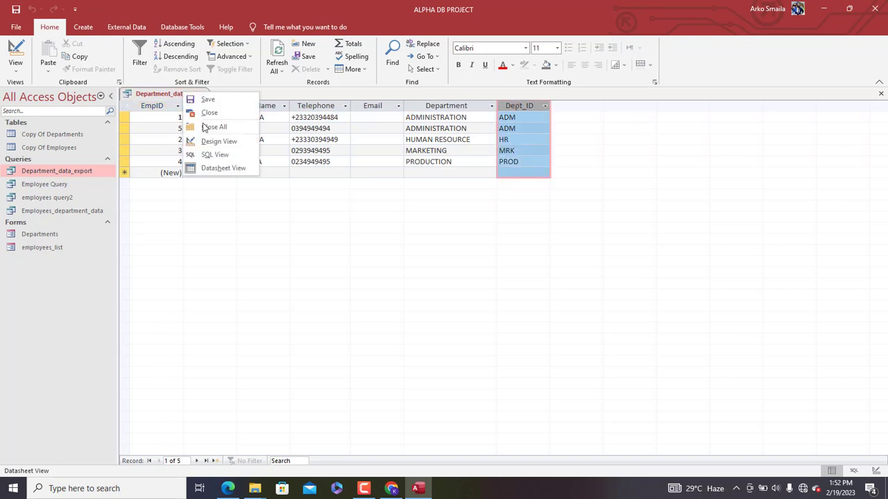
pyautogui.click(213, 148)
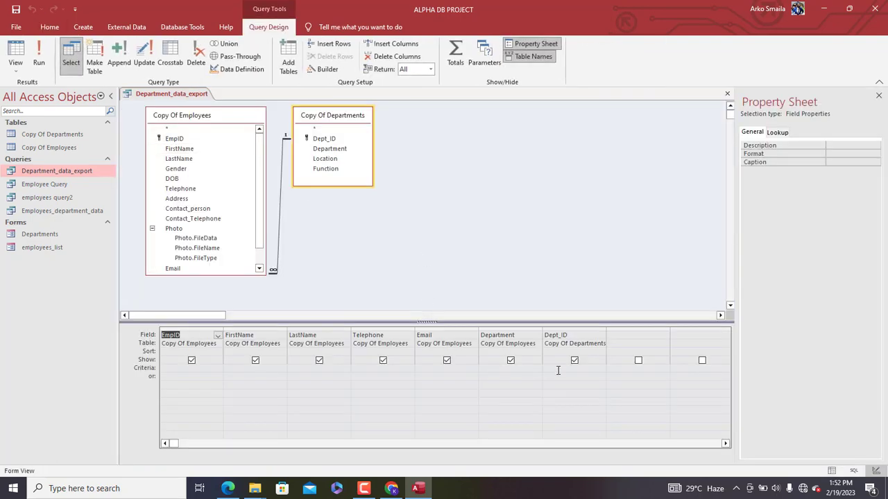
pyautogui.click(556, 369)
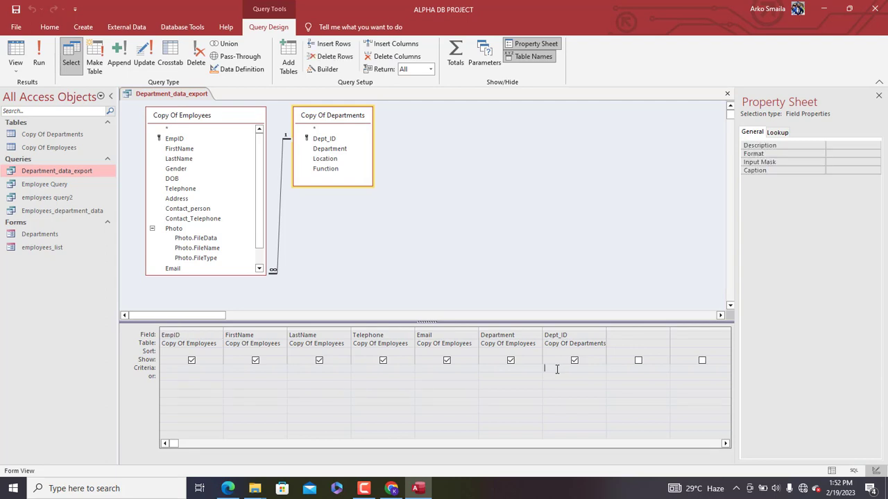
pyautogui.rightClick(556, 369)
pyautogui.click(589, 438)
pyautogui.click(567, 89)
pyautogui.click(170, 369)
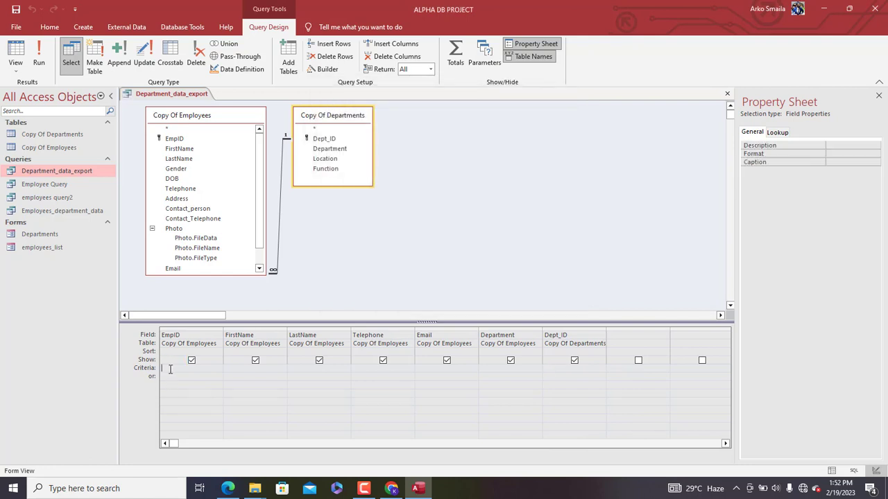
pyautogui.click(228, 370)
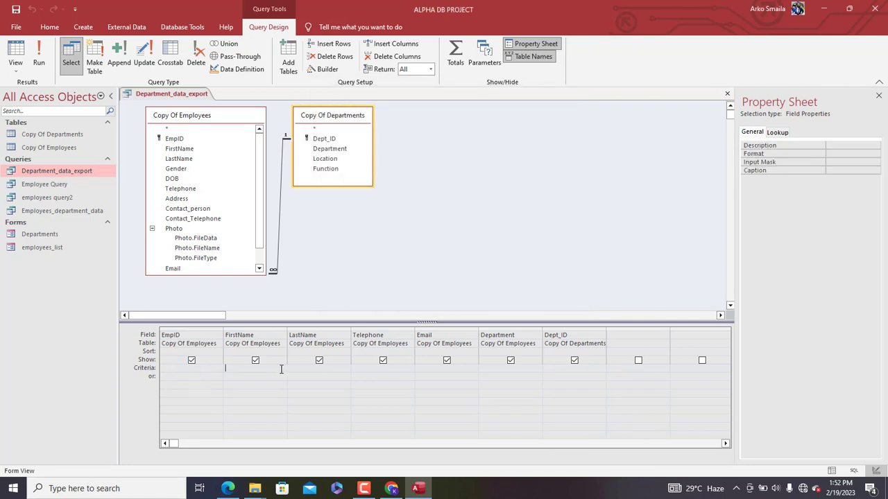
# Step: Open the Expression Builder for the Dept_ID column's criteria and browse the database's forms to the Departments form's field list
pyautogui.rightClick(564, 370)
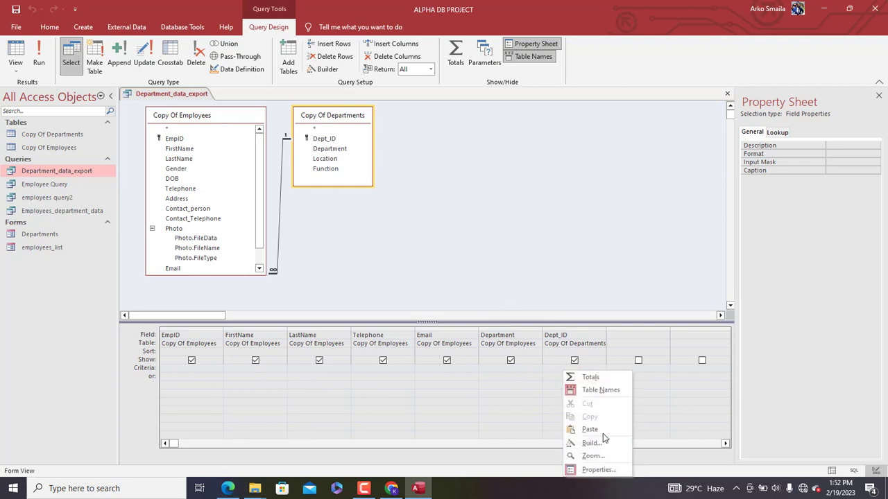
pyautogui.click(601, 447)
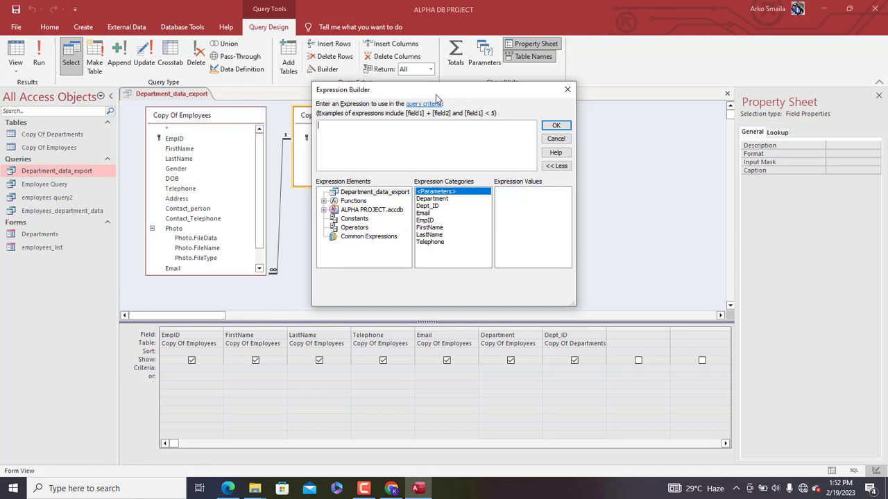
pyautogui.doubleClick(380, 232)
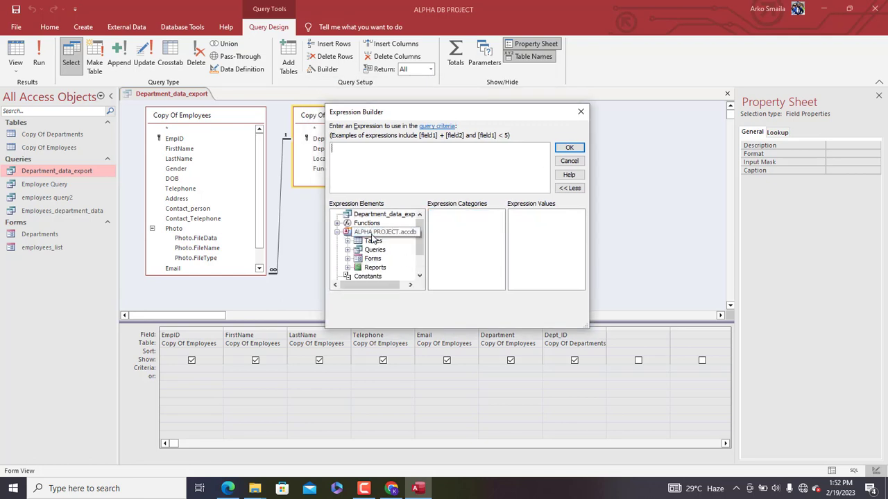
pyautogui.moveTo(323, 331); pyautogui.dragTo(137, 379)
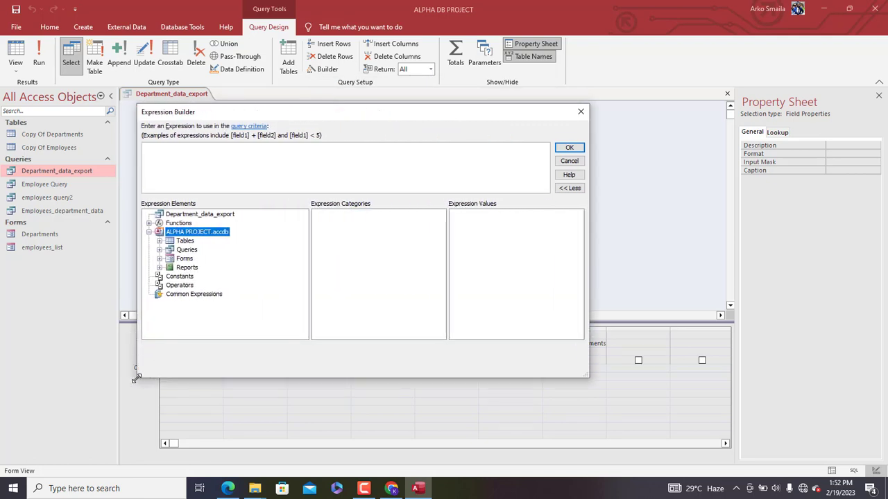
pyautogui.doubleClick(184, 259)
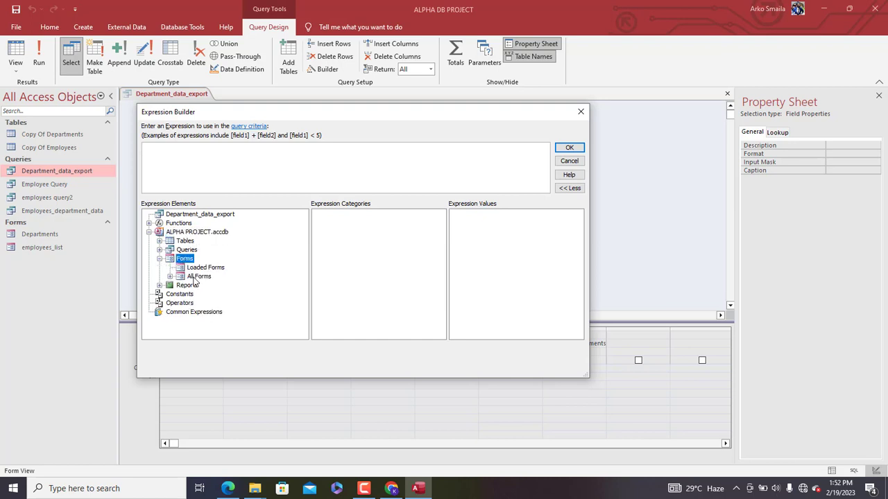
pyautogui.doubleClick(197, 277)
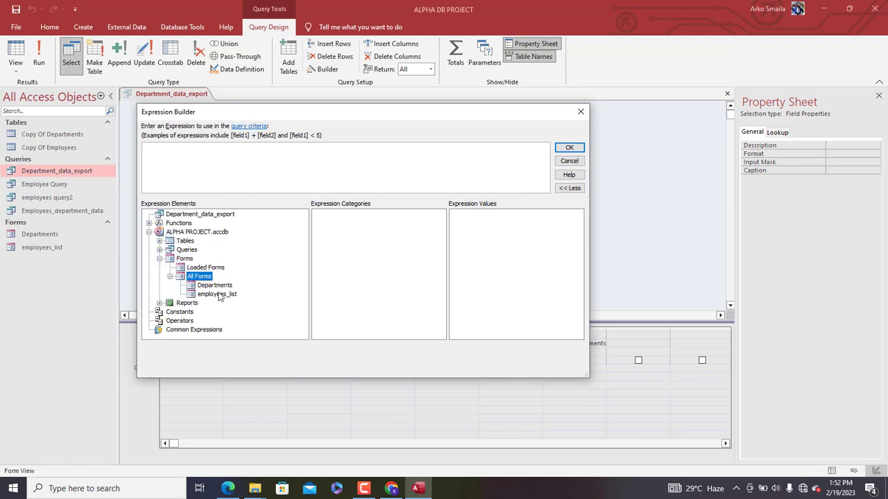
pyautogui.click(224, 288)
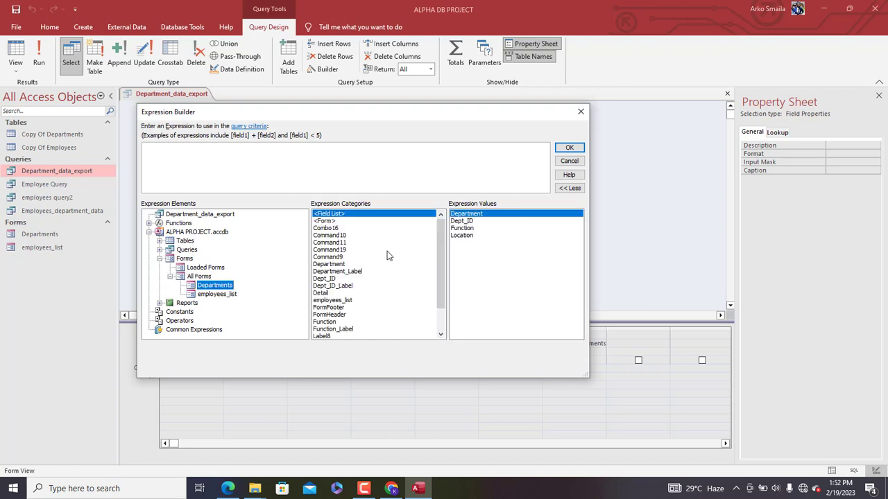
# Step: Set the Dept_ID criterion to Forms![Departments]![Dept_ID] and close the Department_data_export query
pyautogui.moveTo(444, 241); pyautogui.dragTo(460, 215)
pyautogui.doubleClick(464, 224)
pyautogui.hotkey('ctrl', 'a')
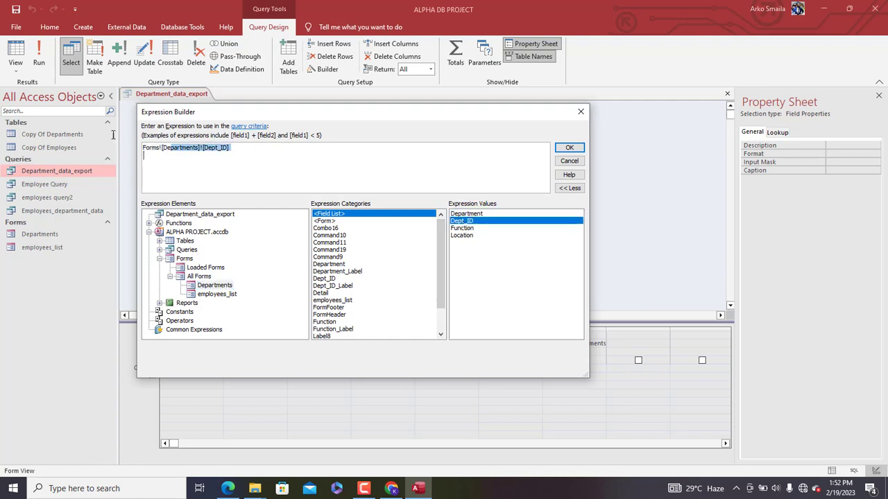
pyautogui.click(243, 147)
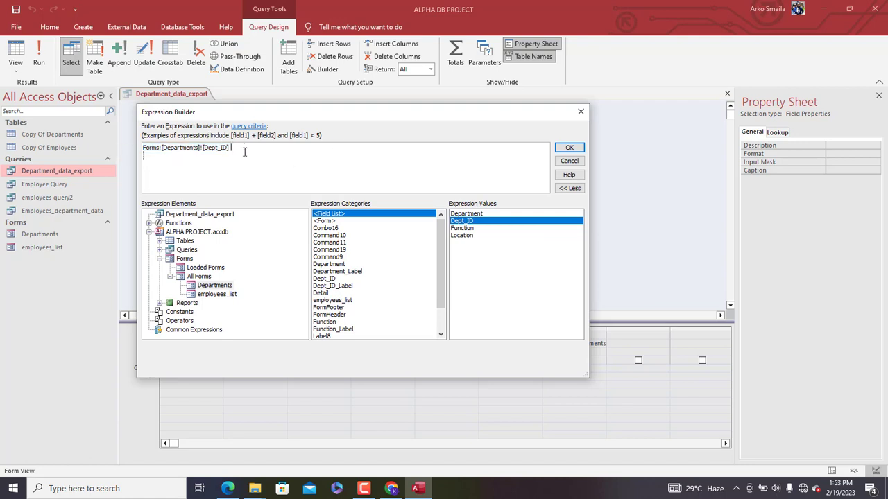
pyautogui.click(567, 149)
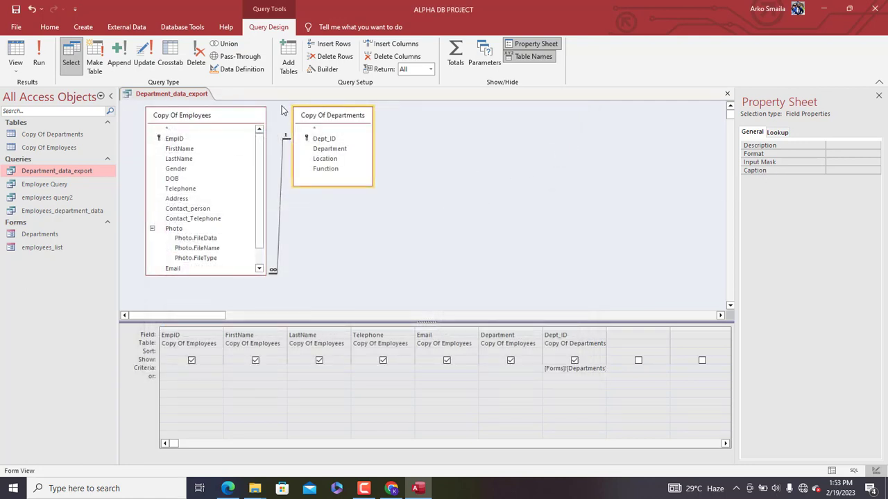
pyautogui.rightClick(152, 94)
pyautogui.click(181, 130)
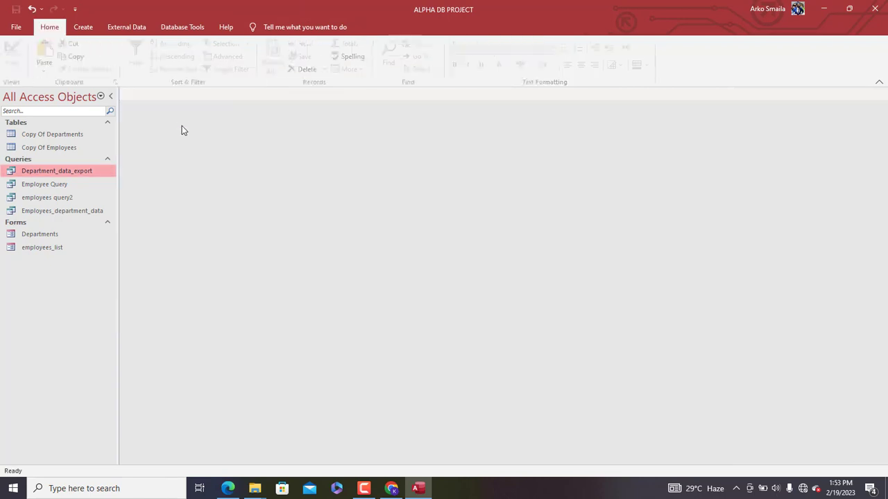
# Step: Open the Departments form in Design View and select the Export department data button
pyautogui.doubleClick(64, 236)
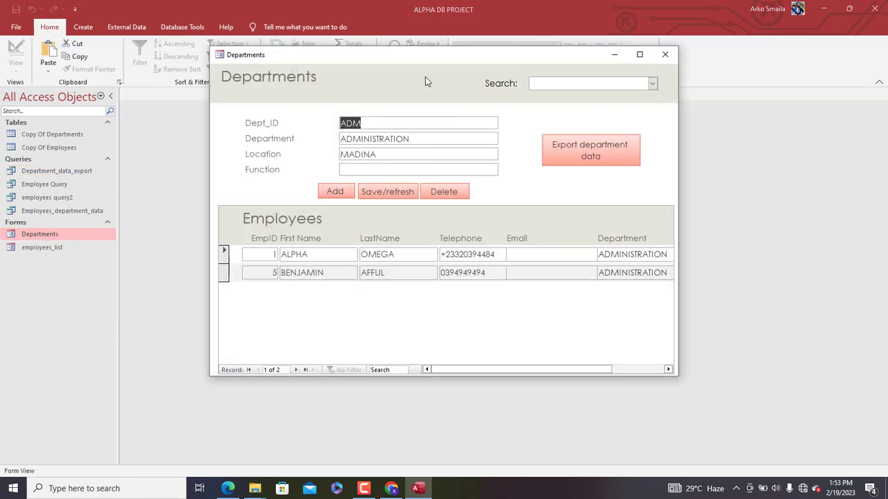
pyautogui.rightClick(425, 78)
pyautogui.click(461, 110)
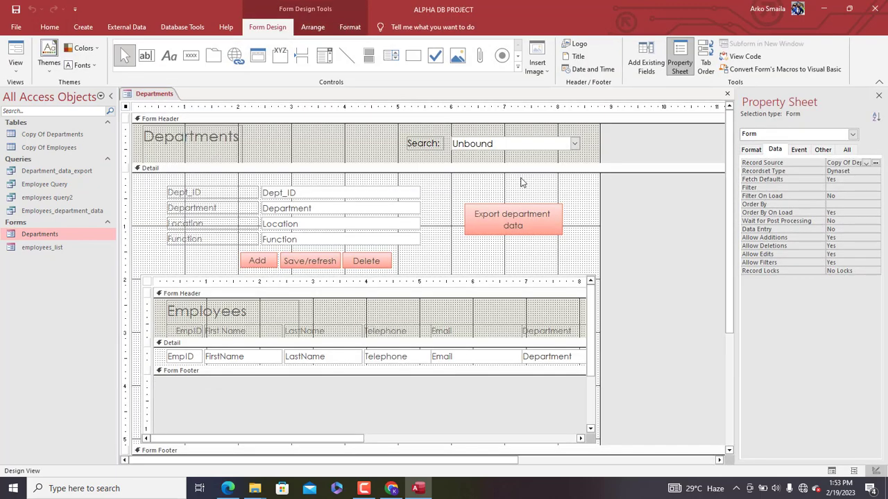
pyautogui.click(505, 210)
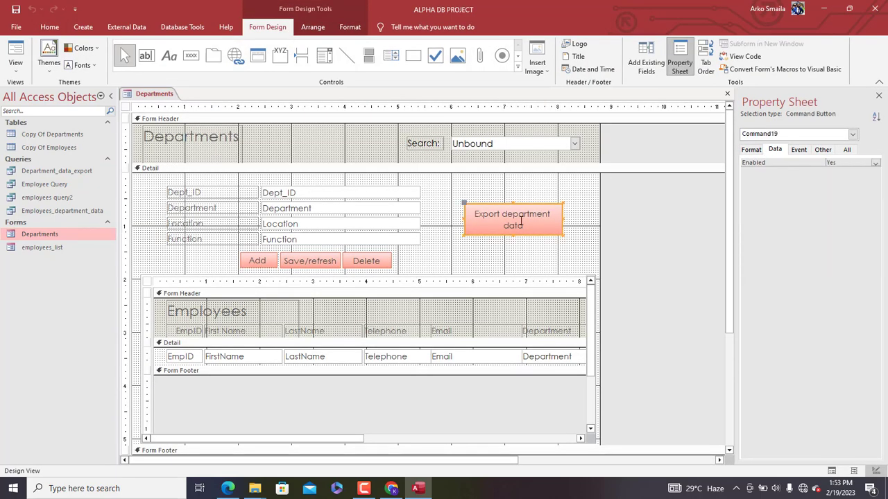
# Step: Copy the name of the Department_data_export query without renaming it
pyautogui.click(58, 174)
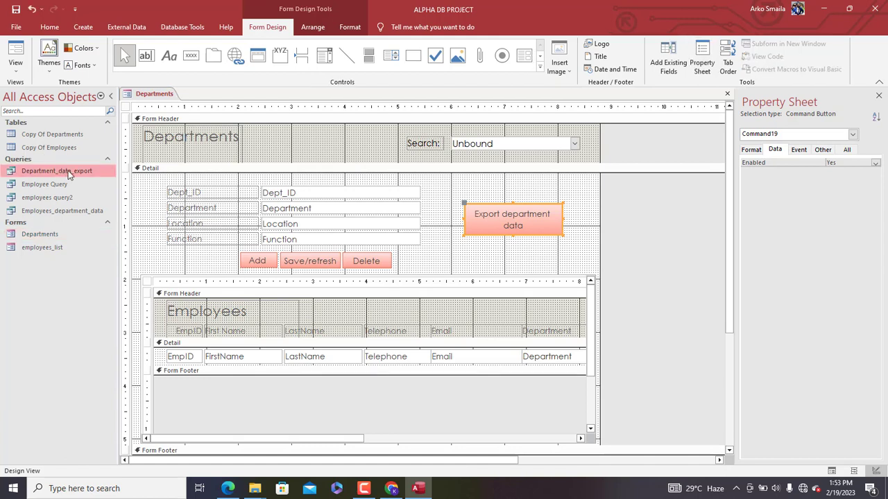
pyautogui.rightClick(67, 171)
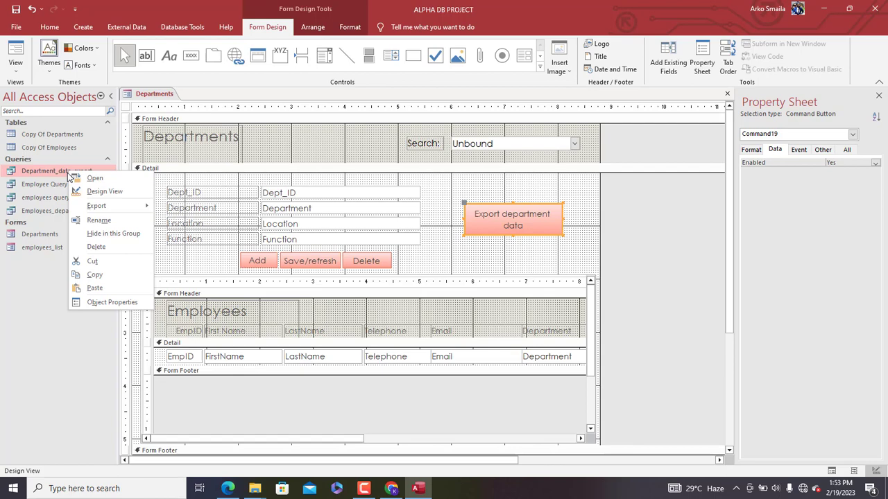
pyautogui.click(88, 221)
pyautogui.hotkey('ctrl', 'c')
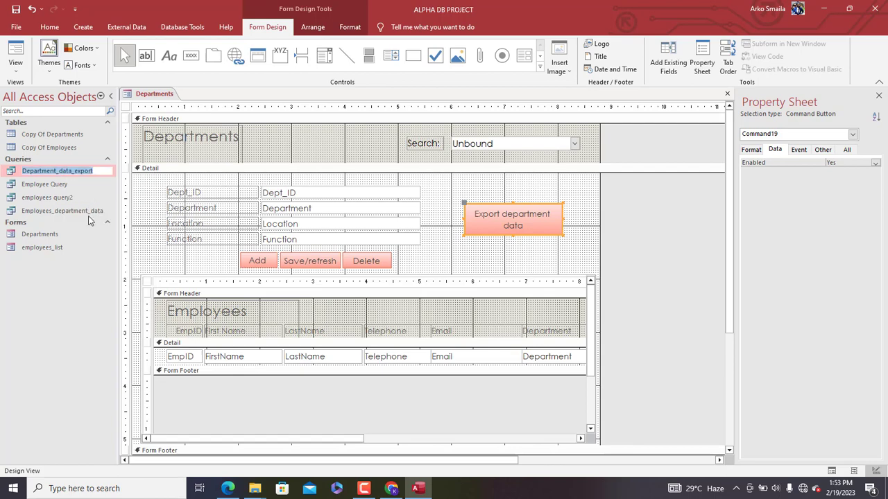
pyautogui.click(46, 185)
# Step: Build a click-event macro for the Export department data button and add an ExportWithFormatting action
pyautogui.rightClick(514, 215)
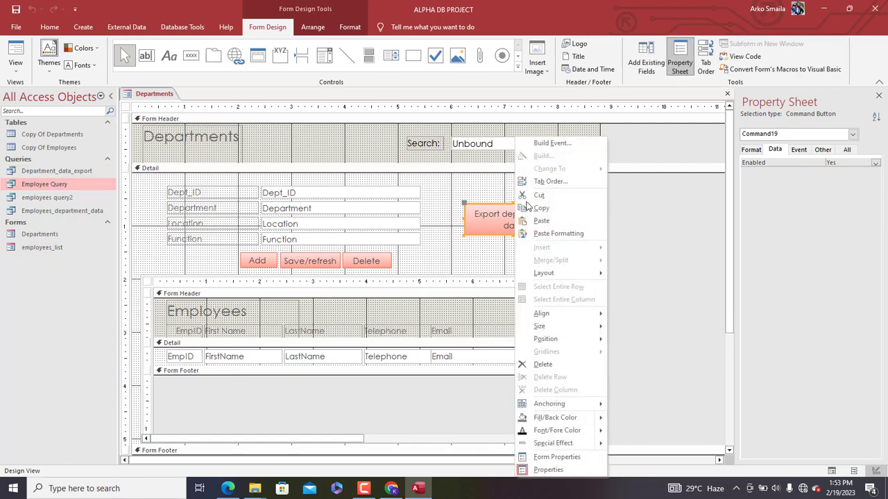
pyautogui.click(555, 143)
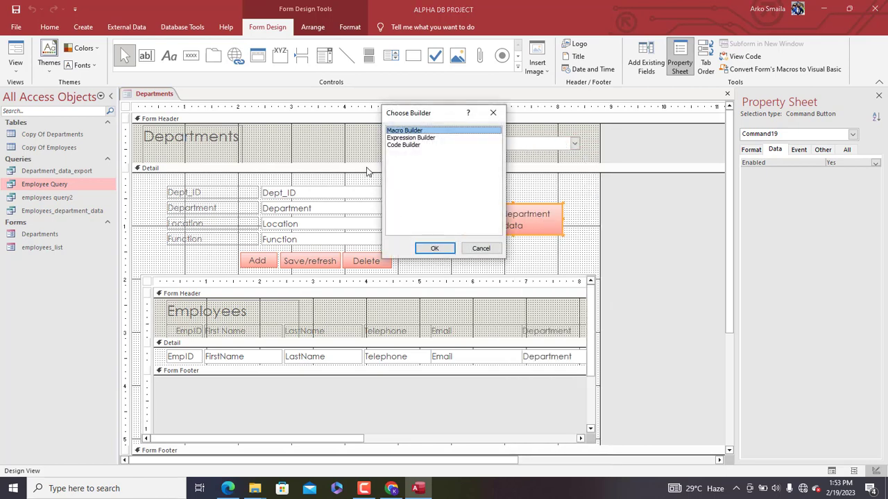
pyautogui.click(434, 249)
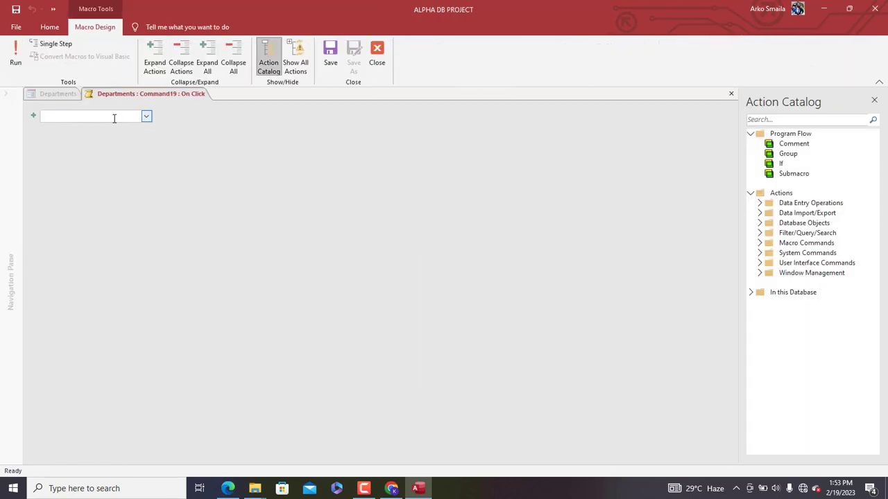
pyautogui.write('ExporetWithFormatting')
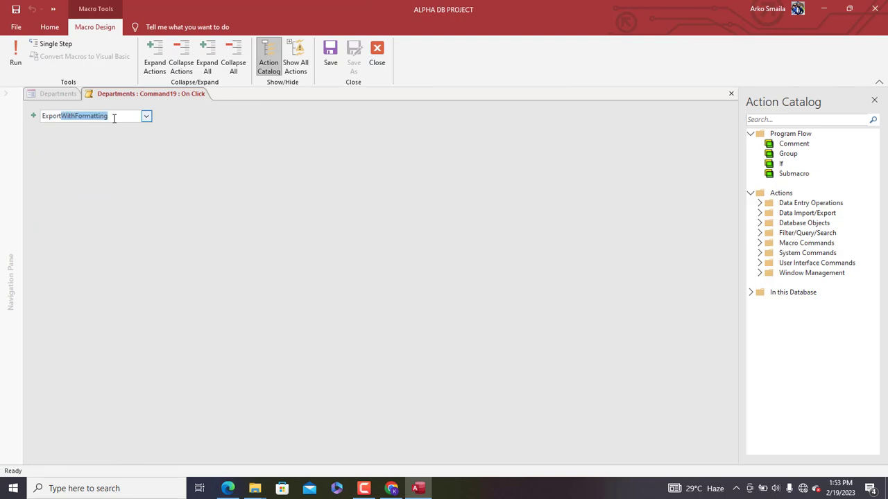
pyautogui.press('Return')
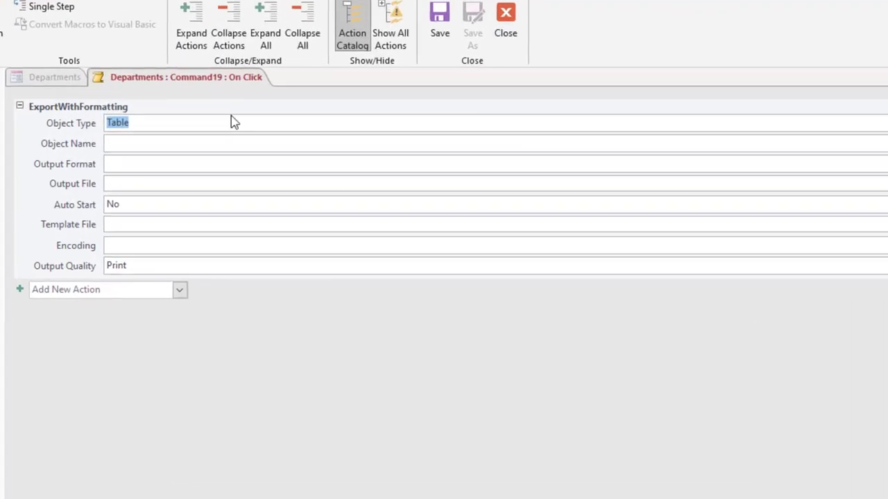
# Step: Set the export action's object type to Query, object name to Department_data_export and Auto Start to Yes, and save and close the macro
pyautogui.moveTo(147, 125)
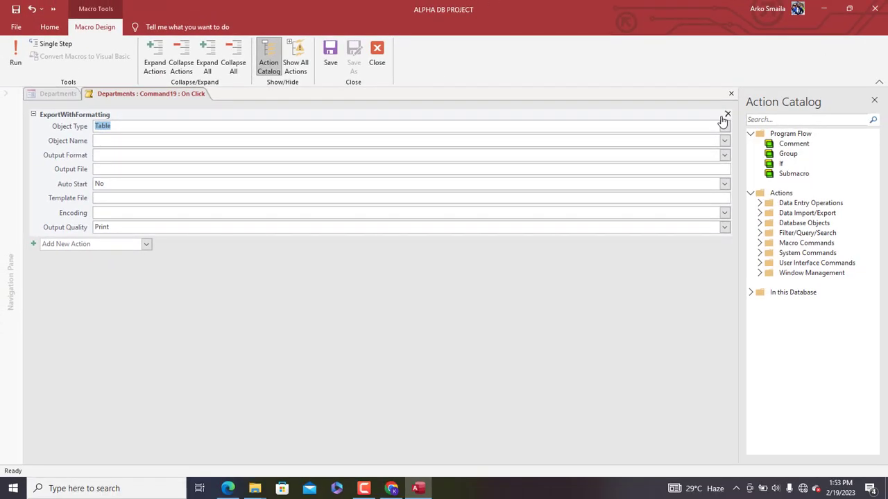
pyautogui.click(724, 125)
pyautogui.click(554, 150)
pyautogui.hotkey('ctrl', 'v')
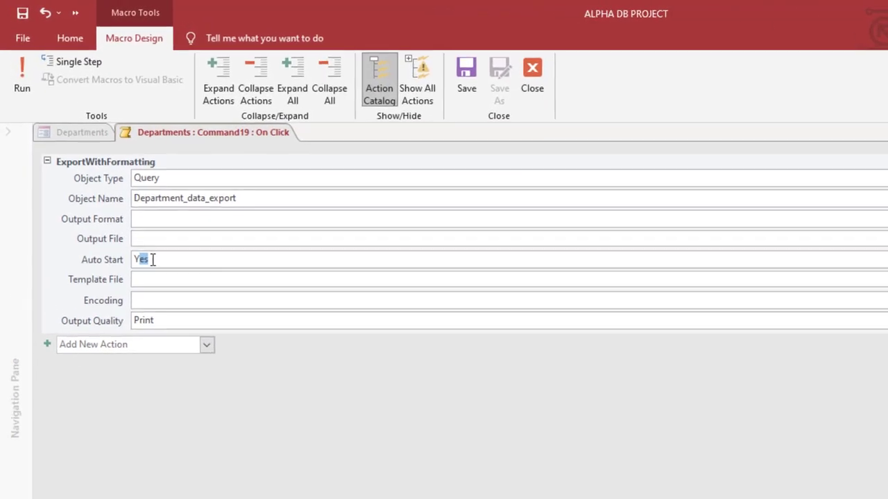
pyautogui.write('y')
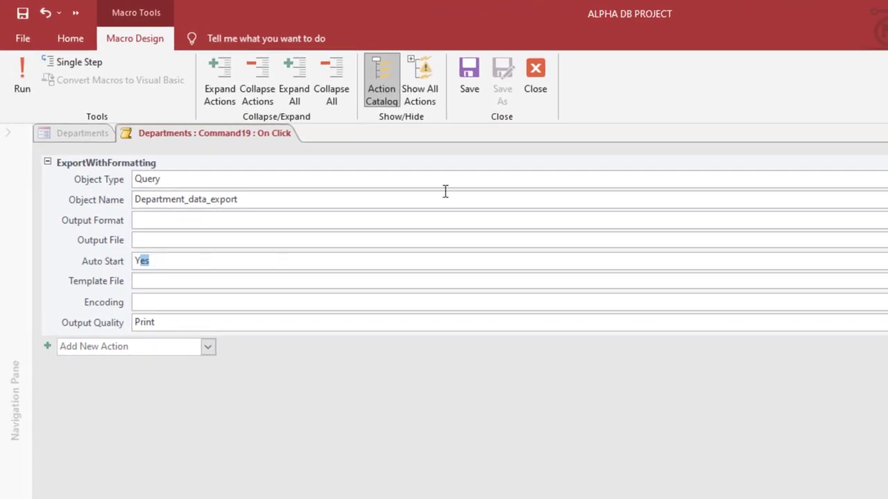
pyautogui.click(482, 91)
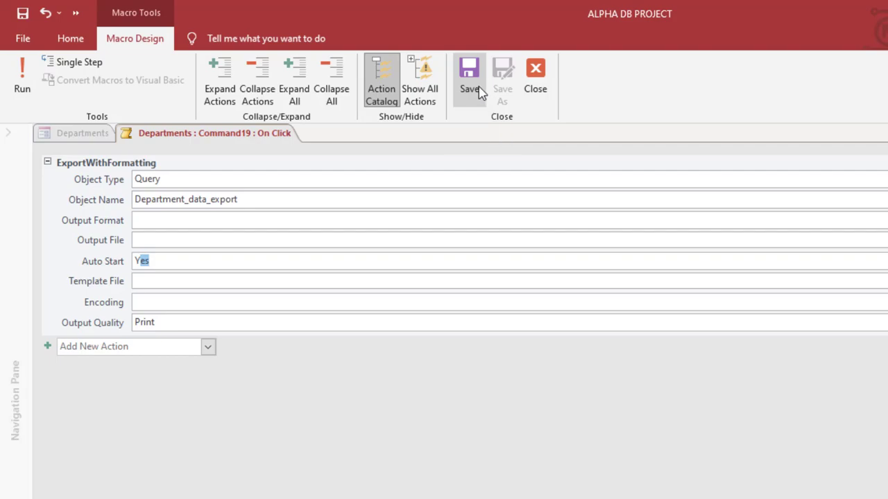
pyautogui.click(537, 85)
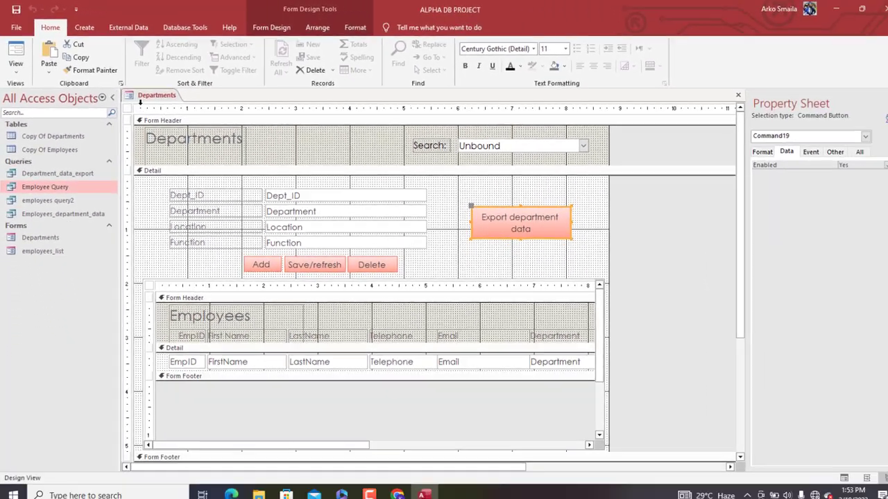
# Step: Switch the Departments form to Form View and maximize its window
pyautogui.click(179, 151)
pyautogui.rightClick(137, 96)
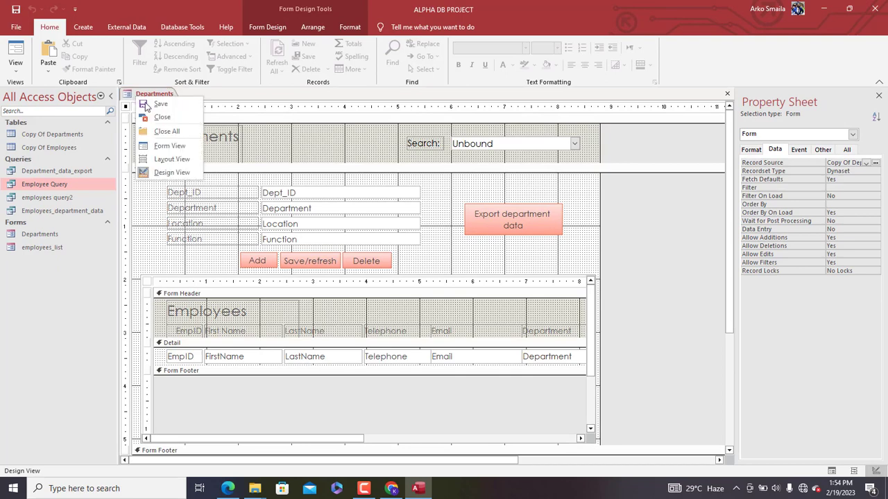
pyautogui.click(174, 145)
pyautogui.moveTo(261, 118); pyautogui.dragTo(329, 82)
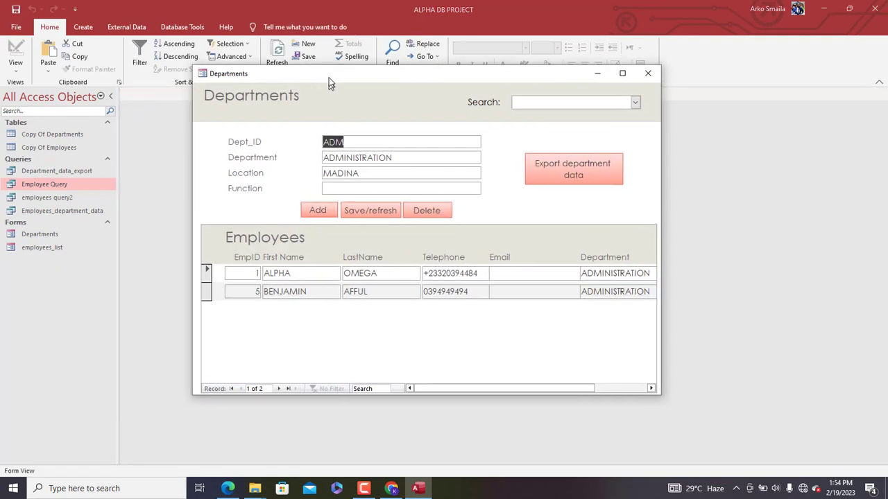
pyautogui.click(629, 66)
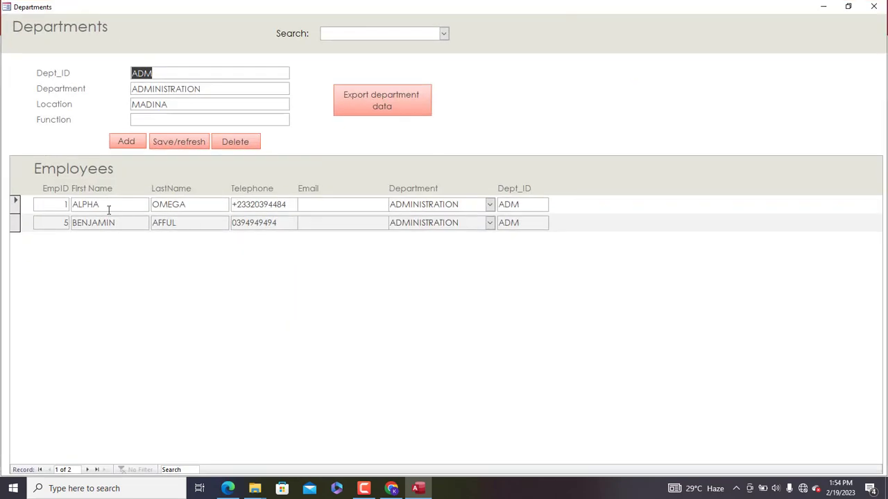
# Step: Export the ADMINISTRATION department's data to the Desktop as a Text Files (*.txt) file named Department_data_export, with Autostart on
pyautogui.click(375, 103)
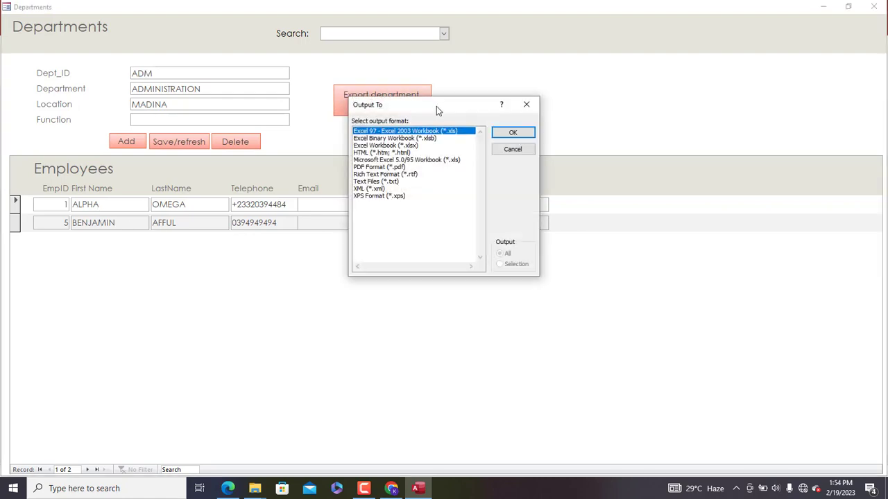
pyautogui.moveTo(436, 106); pyautogui.dragTo(590, 60)
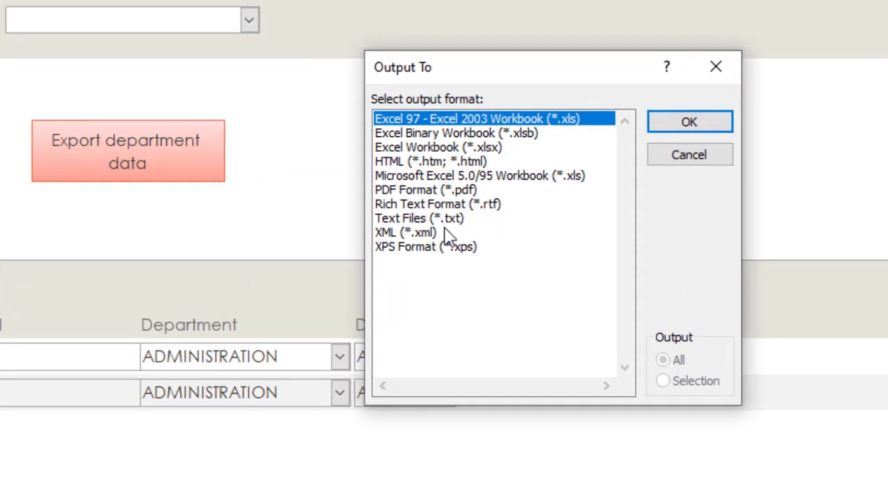
pyautogui.click(435, 221)
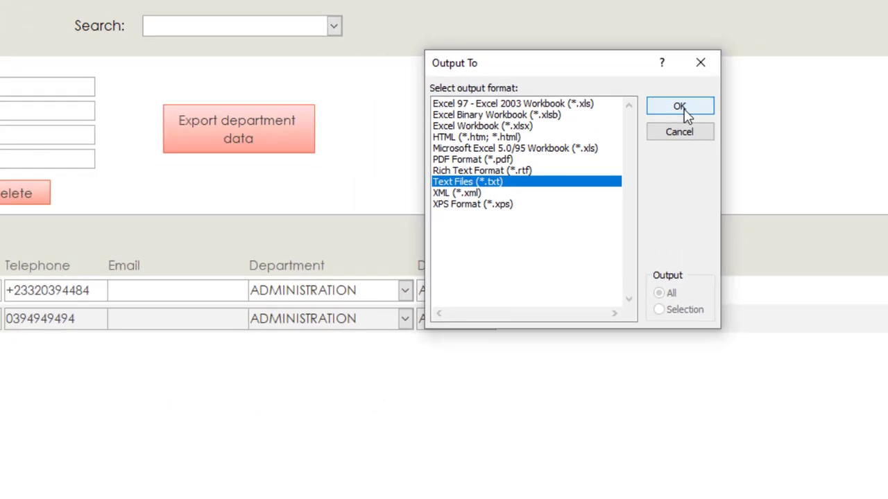
pyautogui.click(689, 122)
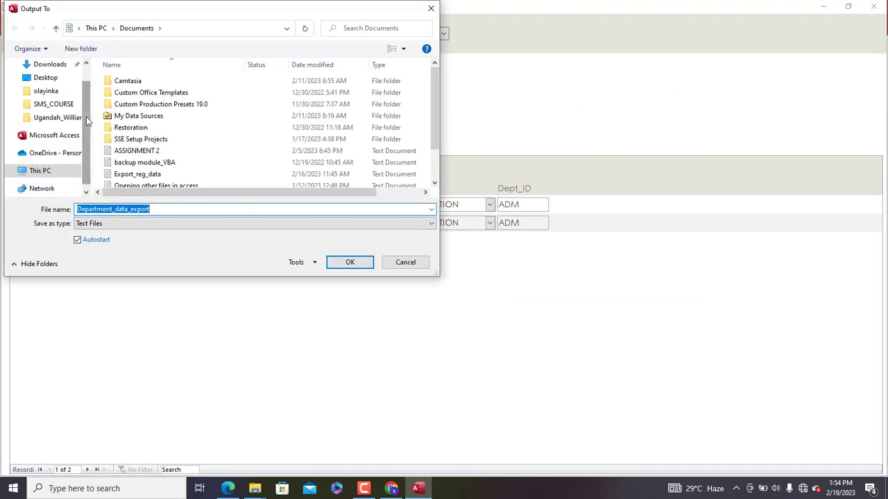
pyautogui.click(43, 79)
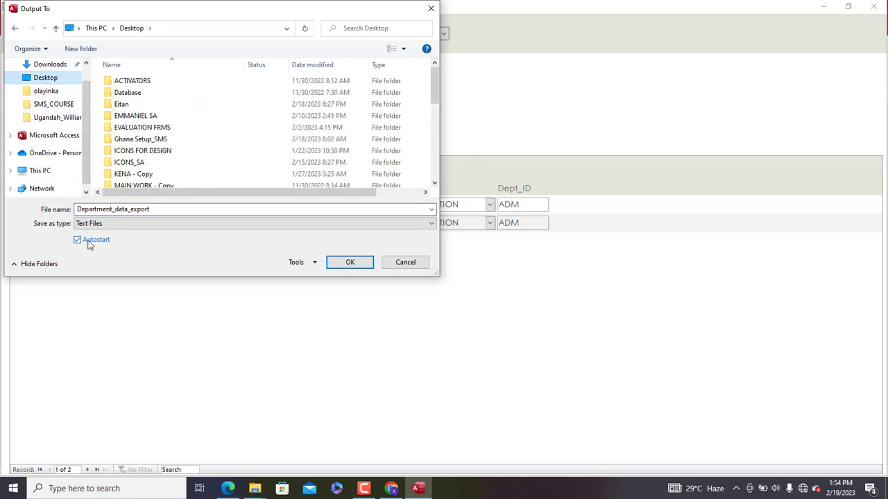
pyautogui.click(349, 266)
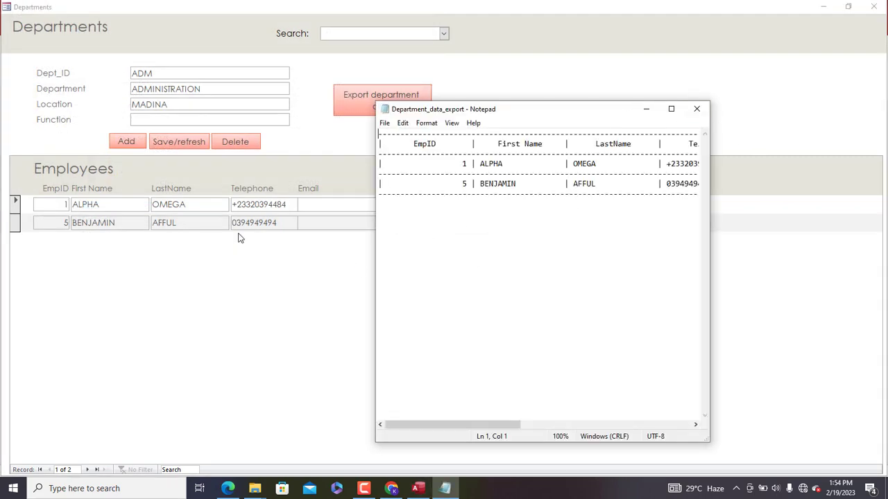
# Step: Examine the exported text file's employee rows in an enlarged Notepad window and close the file
pyautogui.click(672, 109)
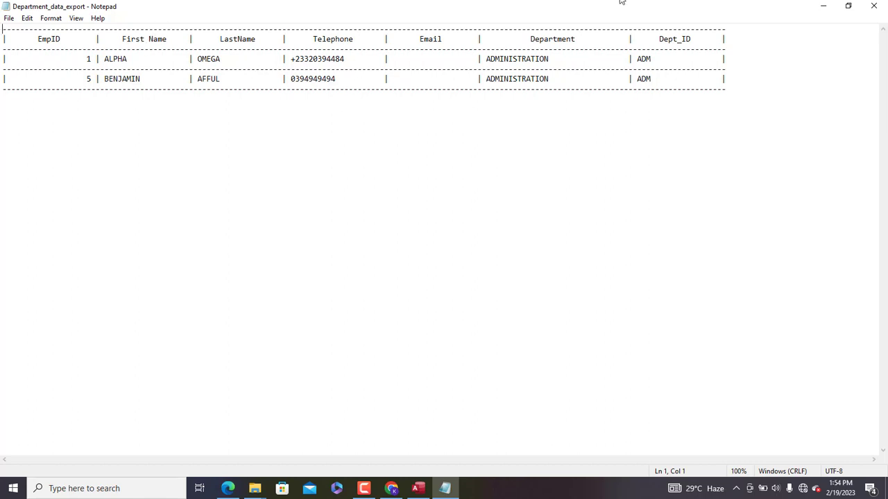
pyautogui.click(848, 6)
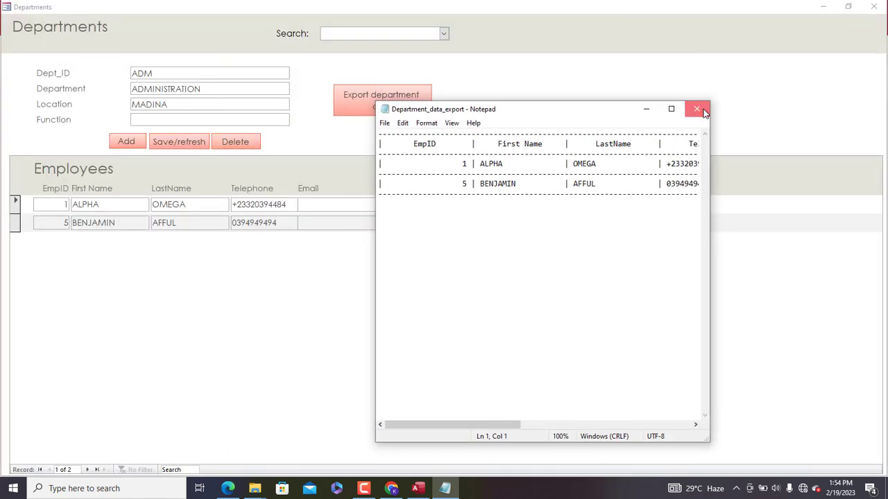
pyautogui.click(697, 110)
# Step: Look up the FINANCE department in the form's search and return to ADMINISTRATION
pyautogui.click(443, 34)
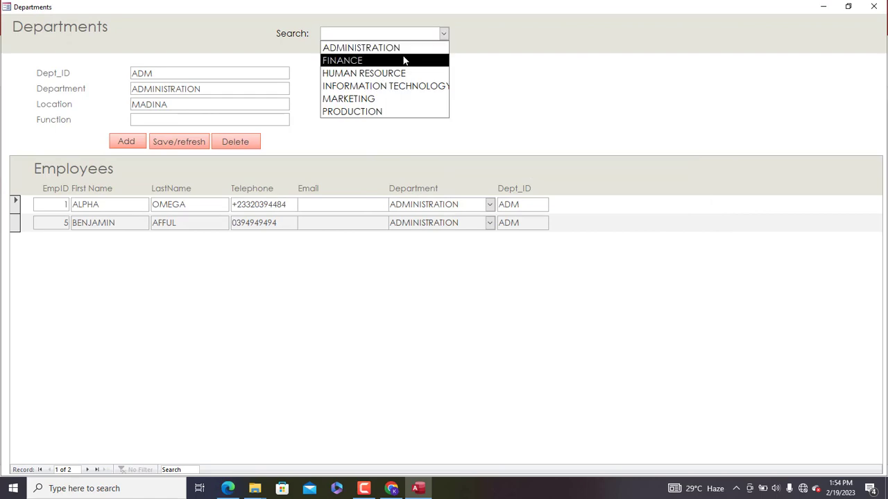
pyautogui.click(406, 60)
pyautogui.click(444, 34)
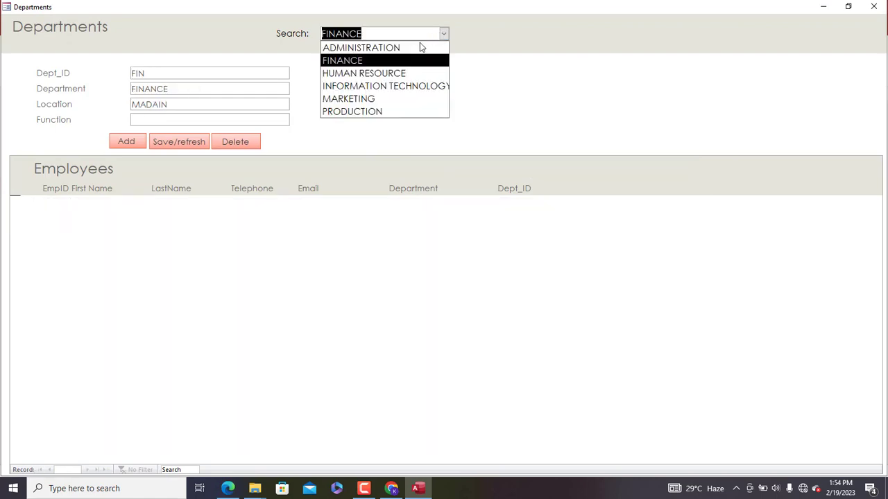
pyautogui.click(416, 46)
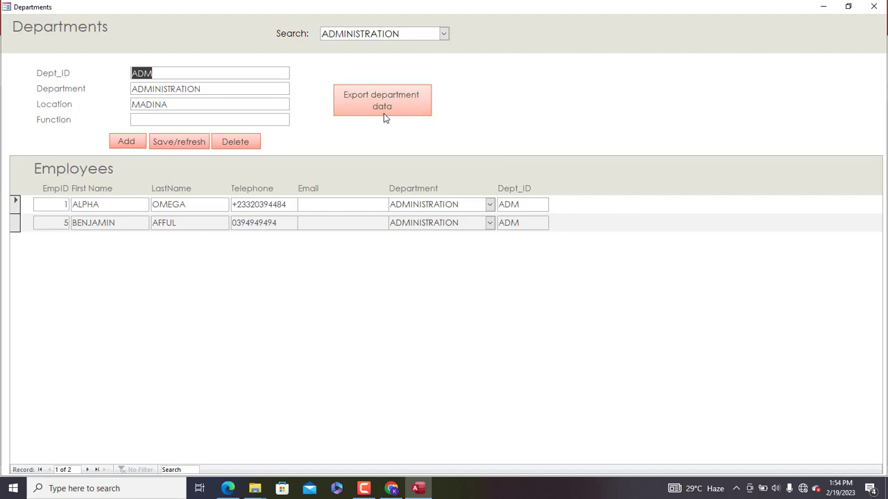
pyautogui.click(364, 101)
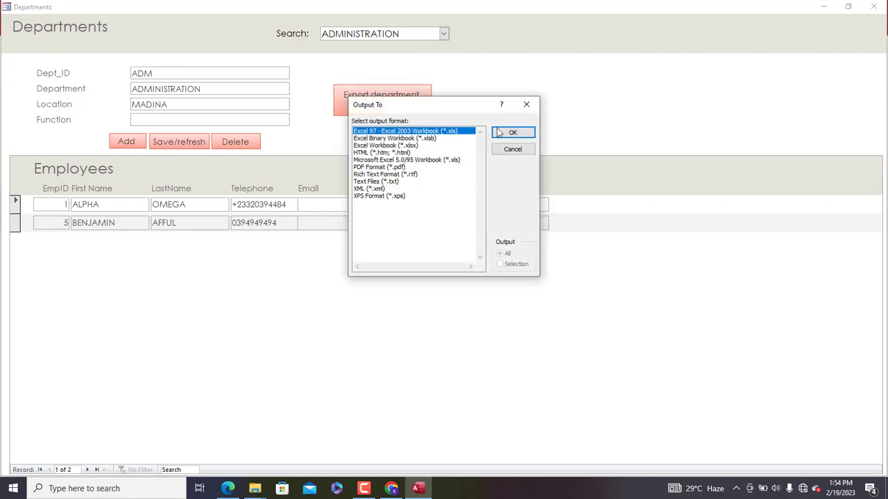
pyautogui.click(392, 181)
pyautogui.click(526, 104)
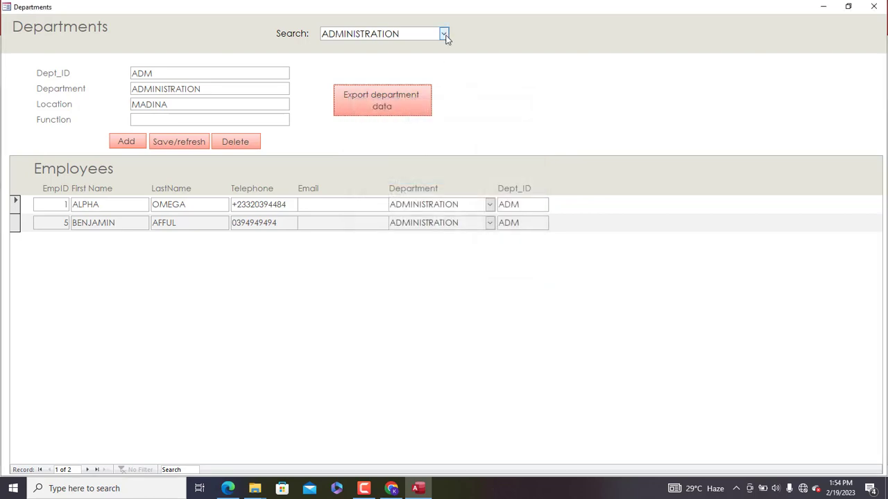
# Step: Look up the INFORMATION TECHNOLOGY department and move on to the MARKETING record with the form's search
pyautogui.click(444, 34)
pyautogui.click(398, 88)
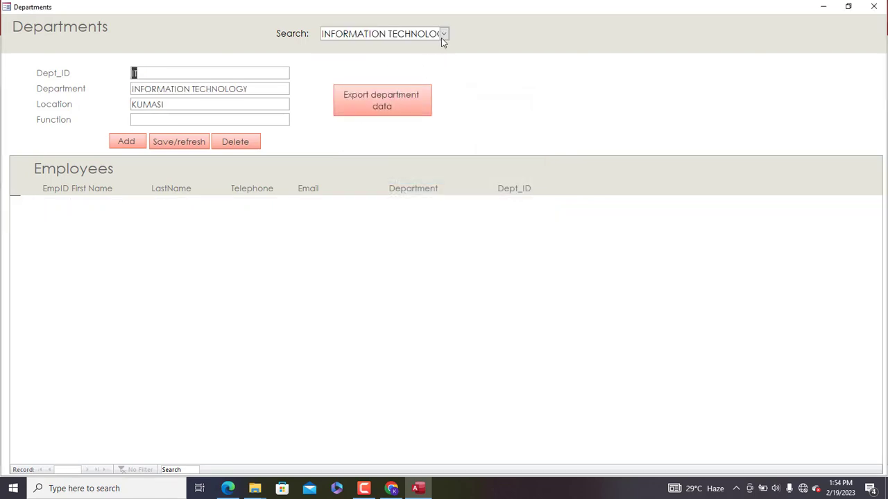
pyautogui.click(442, 34)
pyautogui.click(401, 97)
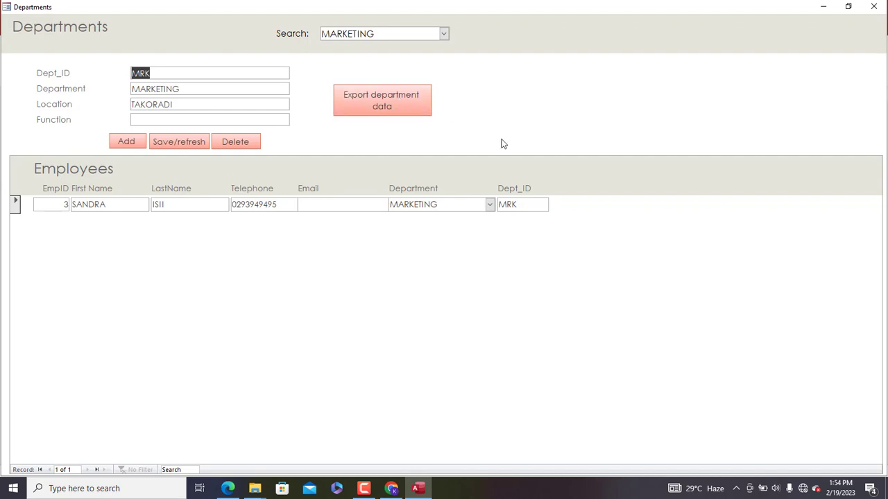
# Step: Export the MARKETING department's data to the Desktop as an Excel Workbook (*.xlsx) named Department_data_export, with Autostart on
pyautogui.click(408, 103)
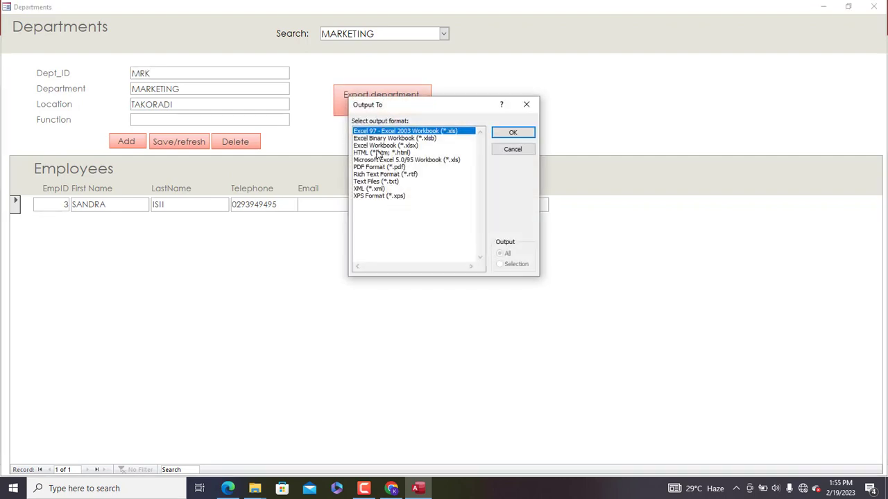
pyautogui.click(392, 146)
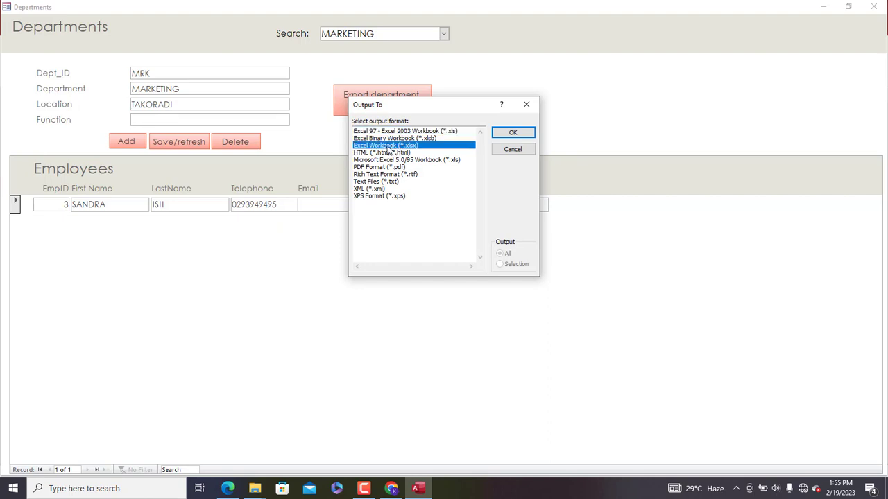
pyautogui.click(511, 136)
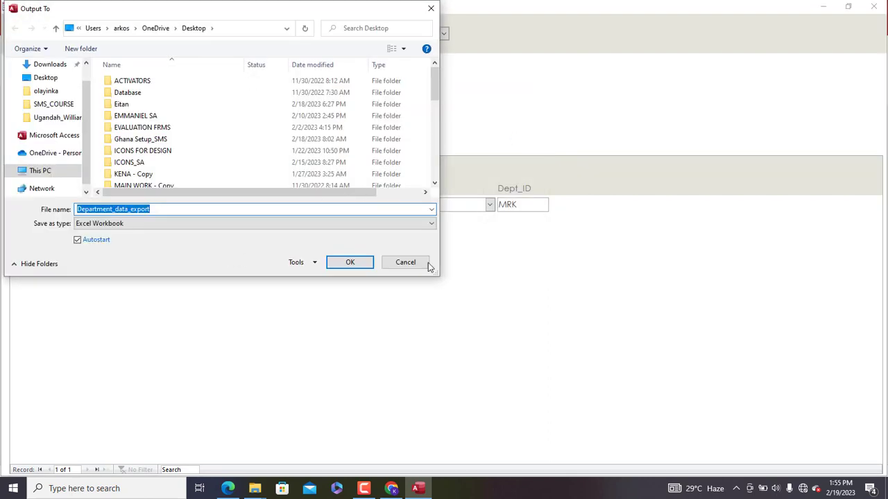
pyautogui.click(339, 263)
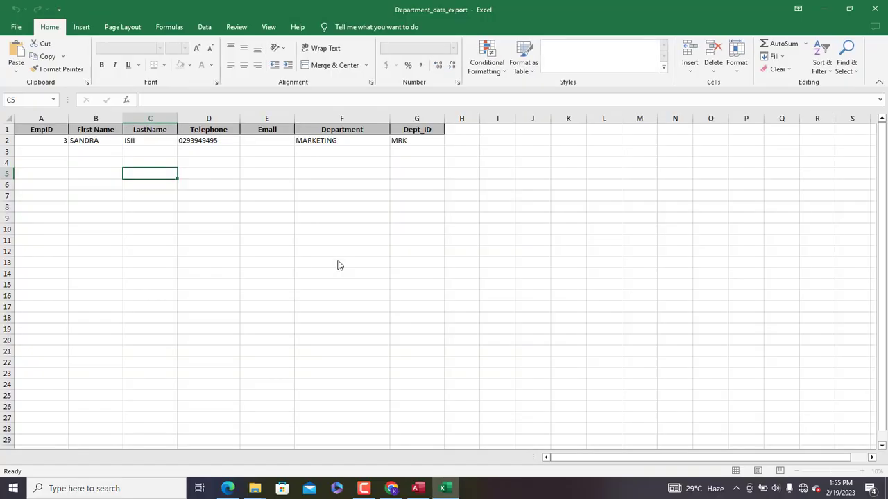
# Step: Examine the exported employee row in the Excel workbook, close the workbook and return to the Access form
pyautogui.click(6, 140)
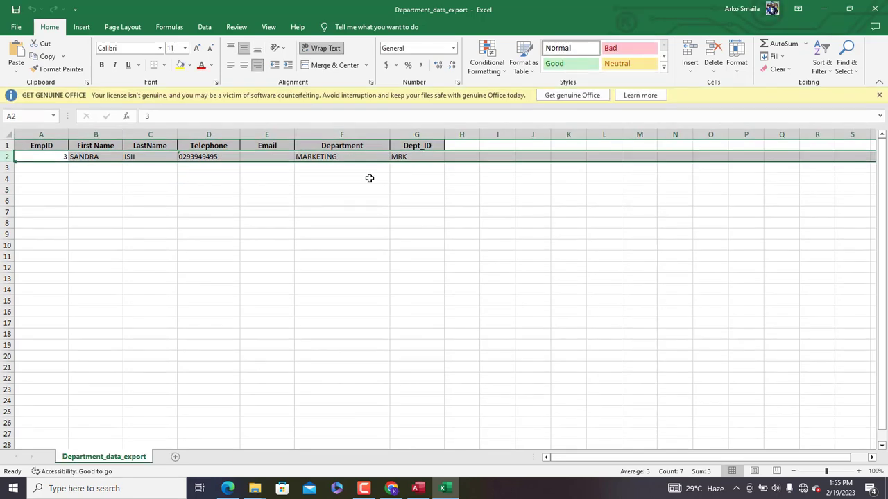
pyautogui.click(370, 180)
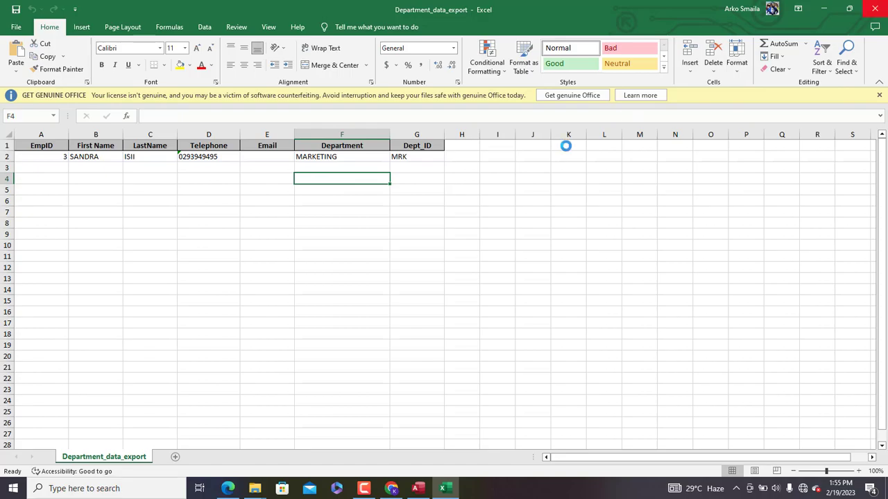
pyautogui.hotkey('alt', 'Tab')
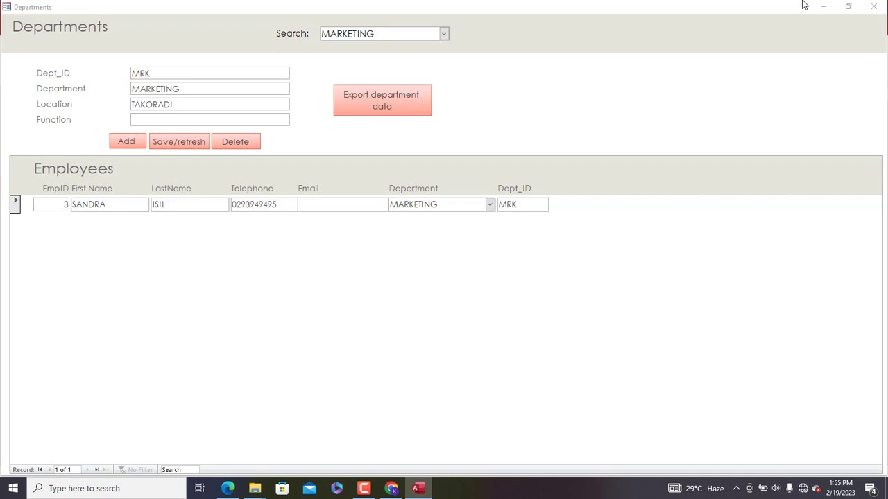
# Step: Restore the Departments form window, widen it to fit the employees subform's columns and maximize it again
pyautogui.click(848, 6)
pyautogui.moveTo(554, 73); pyautogui.dragTo(558, 66)
pyautogui.moveTo(664, 146); pyautogui.dragTo(754, 150)
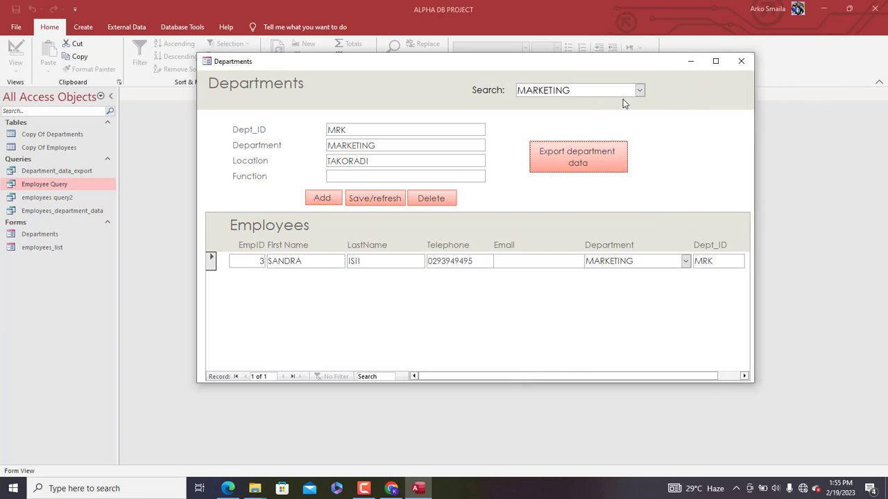
pyautogui.click(710, 61)
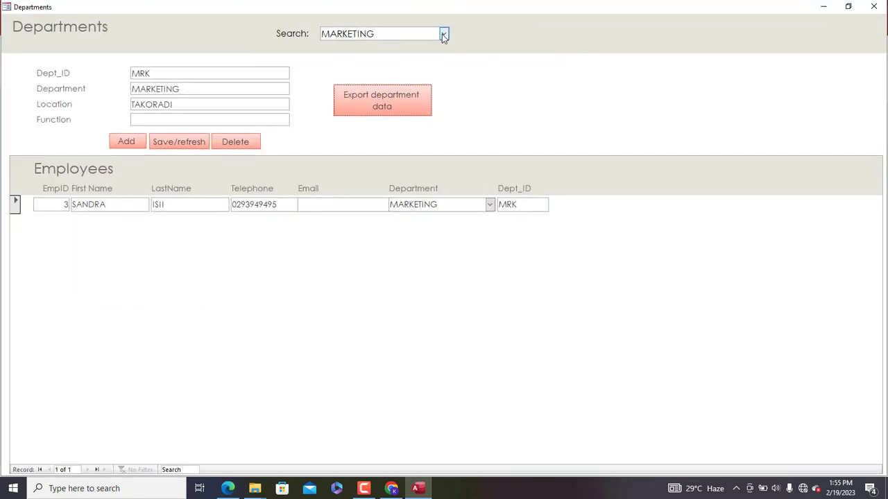
# Step: Look up the PRODUCTION, HUMAN RESOURCE and FINANCE departments in turn to check their linked employees, and restore the form window's size
pyautogui.click(443, 34)
pyautogui.click(380, 112)
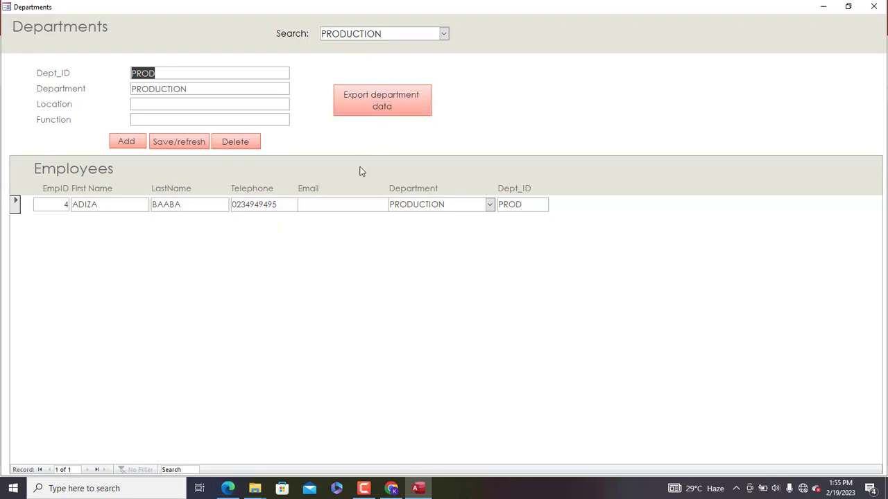
pyautogui.click(443, 34)
pyautogui.click(389, 74)
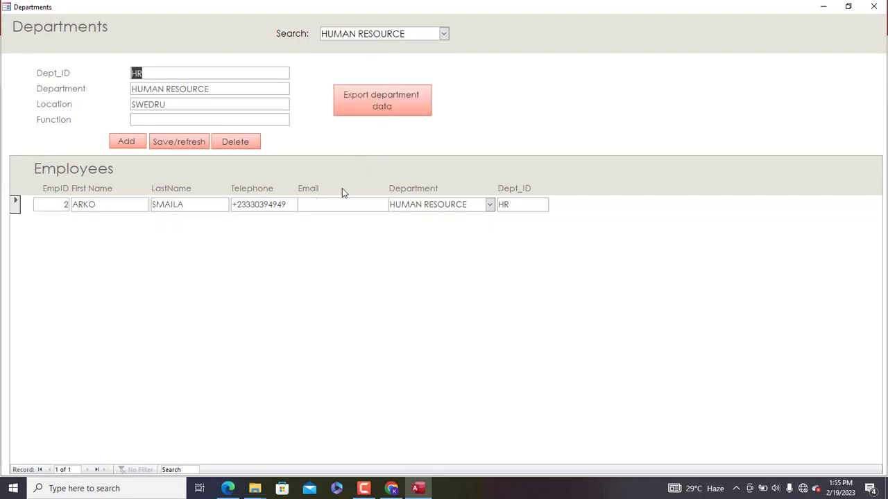
pyautogui.click(443, 33)
pyautogui.click(407, 59)
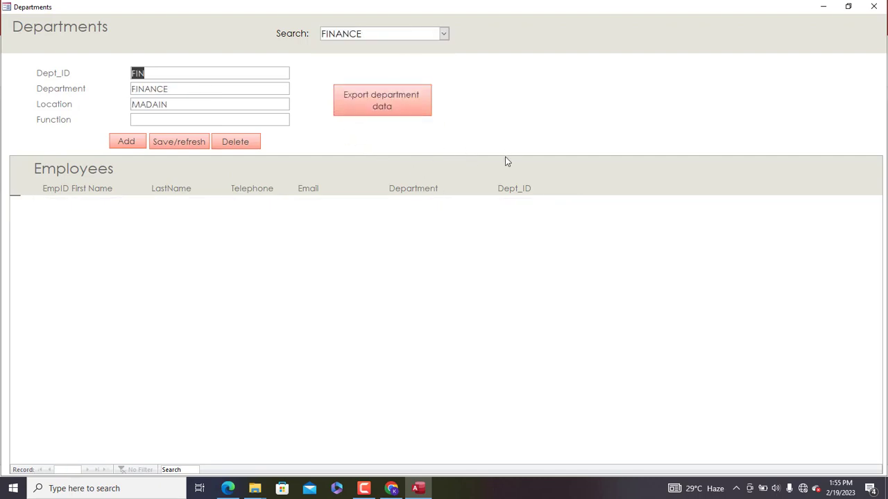
pyautogui.click(849, 6)
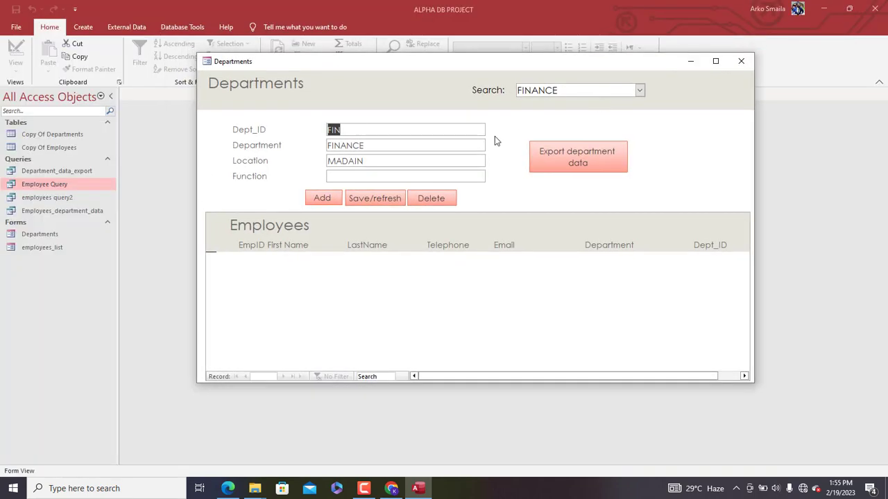